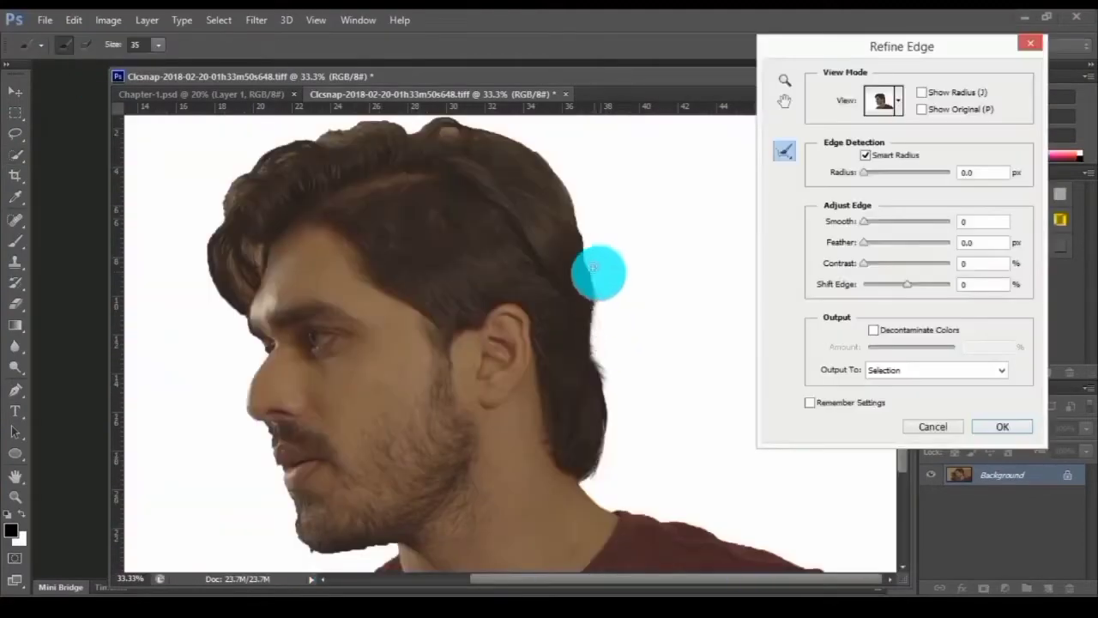
- Brush Refine Edge's Refine Radius tool along the hair outline and the front of the foreground man's face and beard
mouse_move(594, 268)
mouse_down()
mouse_move(549, 157)
mouse_move(463, 123)
mouse_move(471, 107)
mouse_move(440, 134)
mouse_move(478, 126)
mouse_move(362, 121)
mouse_move(301, 153)
mouse_move(315, 140)
mouse_move(274, 149)
mouse_move(301, 142)
mouse_move(235, 175)
mouse_move(204, 254)
mouse_move(221, 218)
mouse_up()
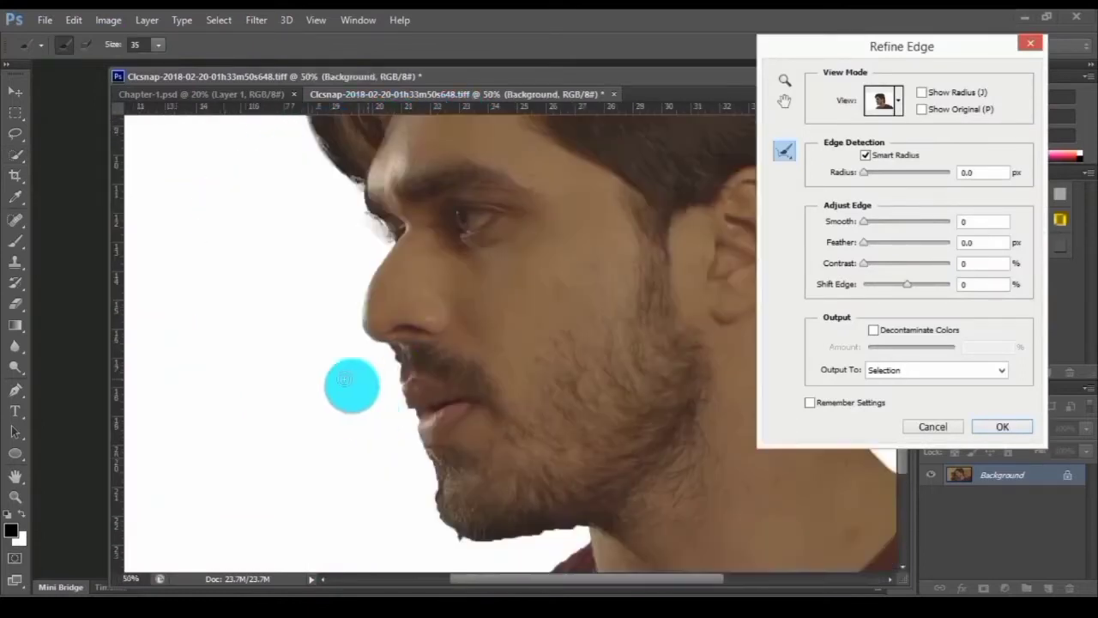
mouse_move(351, 386)
mouse_down()
mouse_move(399, 376)
mouse_move(403, 420)
mouse_move(388, 432)
mouse_move(420, 455)
mouse_move(442, 524)
mouse_move(541, 535)
mouse_move(409, 590)
mouse_up()
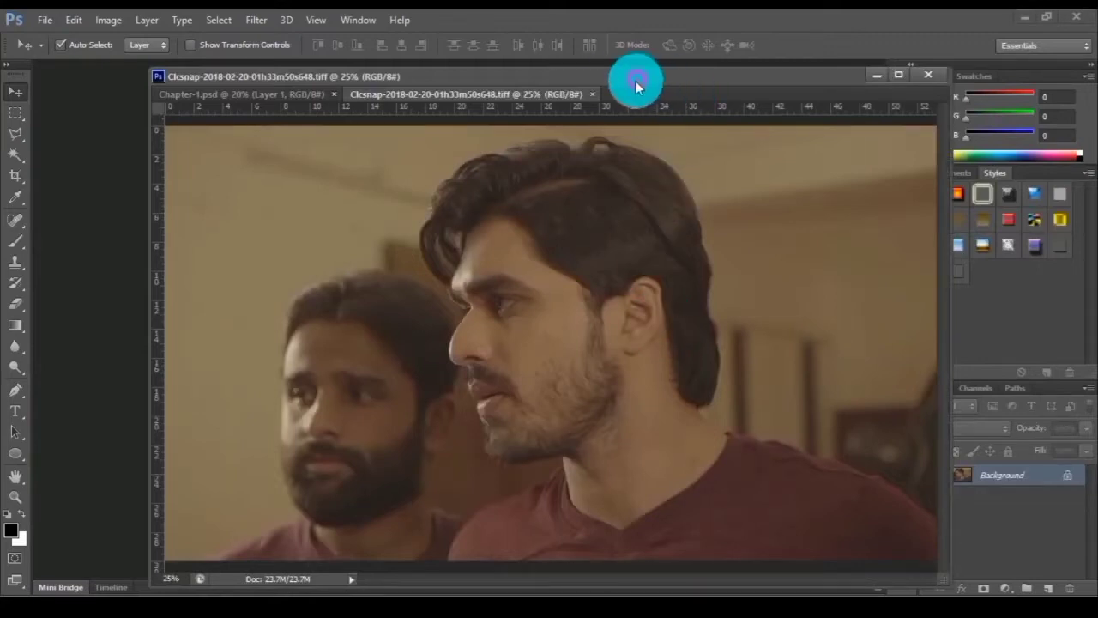
- Select the foreground man's shirt, neck, face and hair with the Quick Selection tool
drag(635, 81, 596, 81)
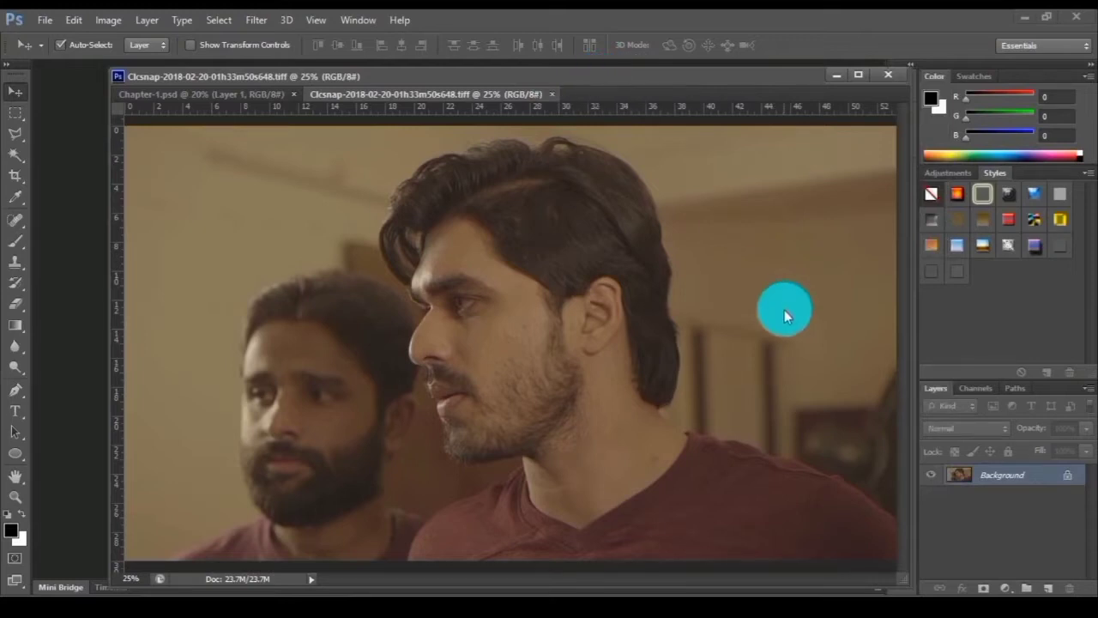
drag(784, 316, 704, 315)
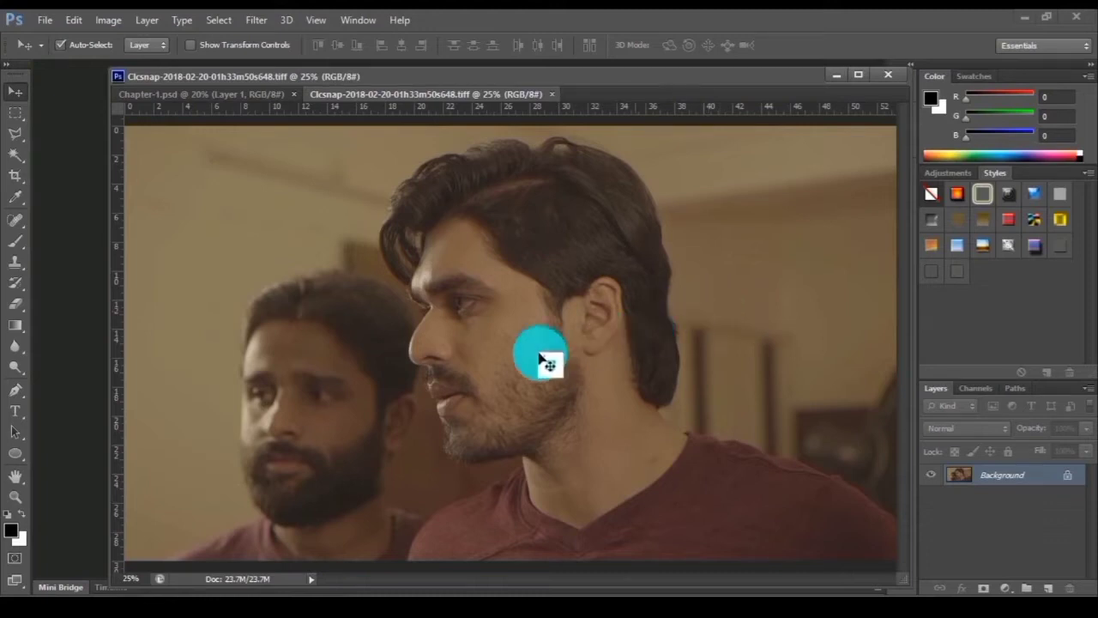
click(21, 161)
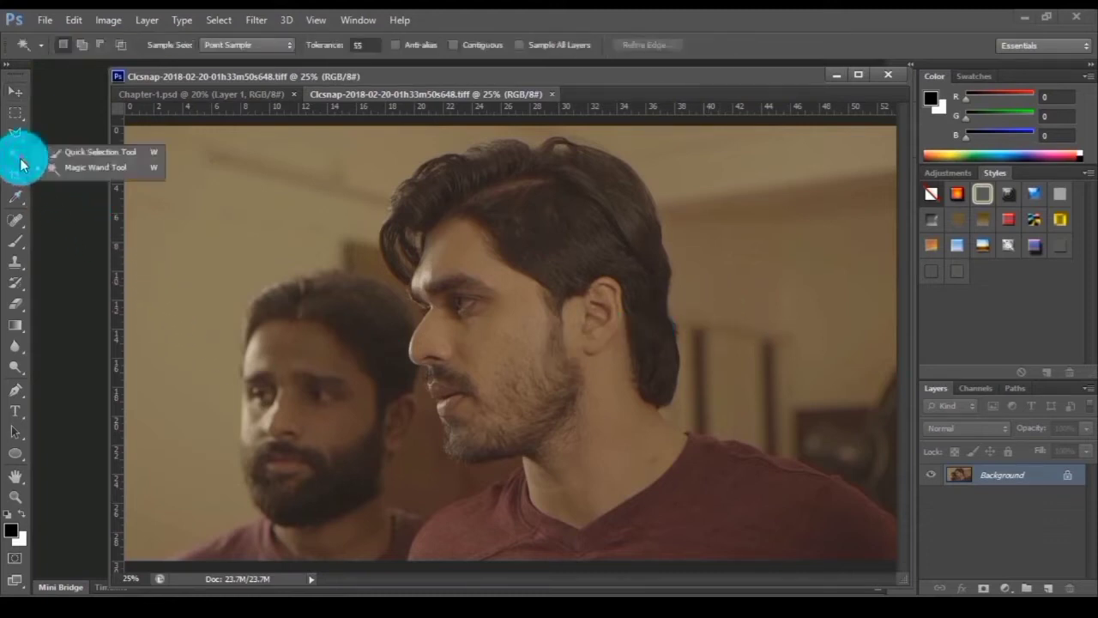
click(95, 152)
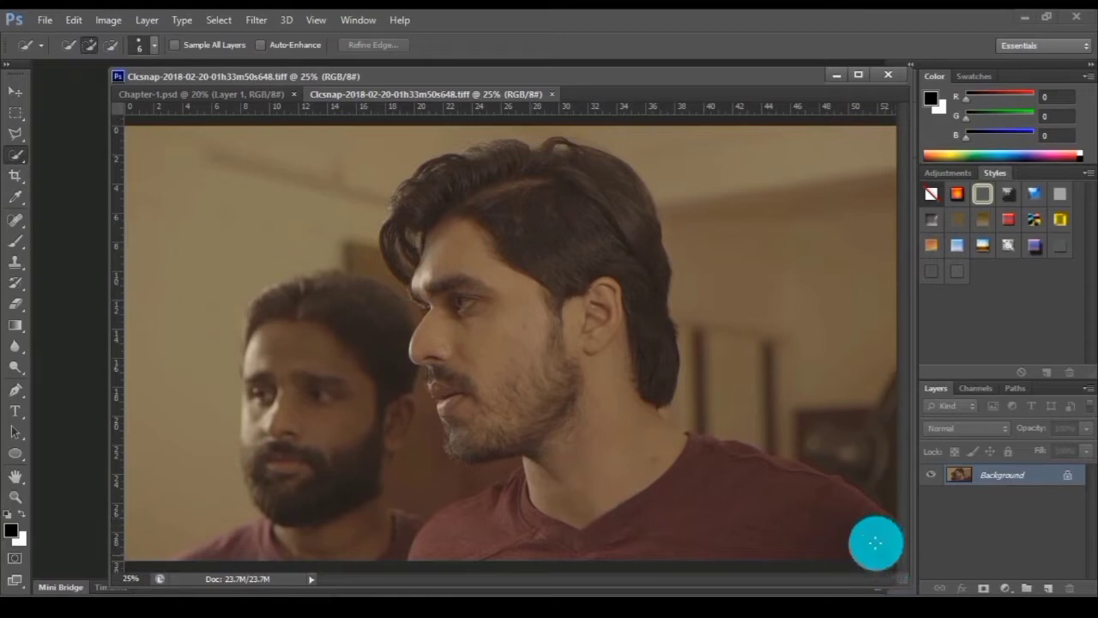
mouse_move(867, 537)
mouse_down()
mouse_move(784, 512)
mouse_move(789, 520)
mouse_move(711, 508)
mouse_move(700, 525)
mouse_up()
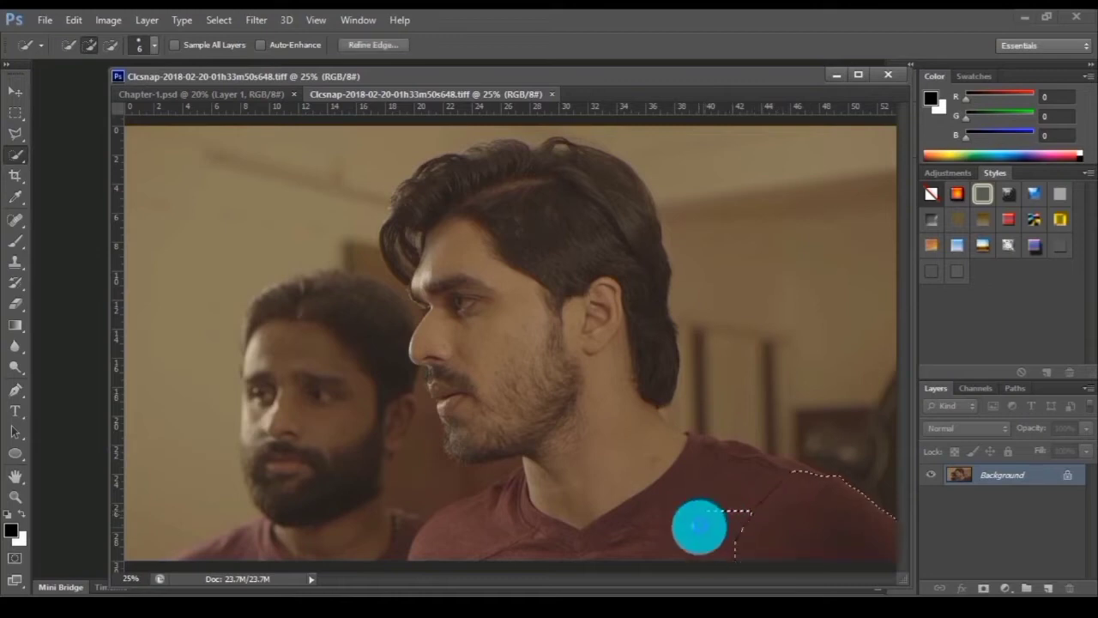
mouse_move(769, 500)
mouse_down()
mouse_move(624, 505)
mouse_move(624, 534)
mouse_up()
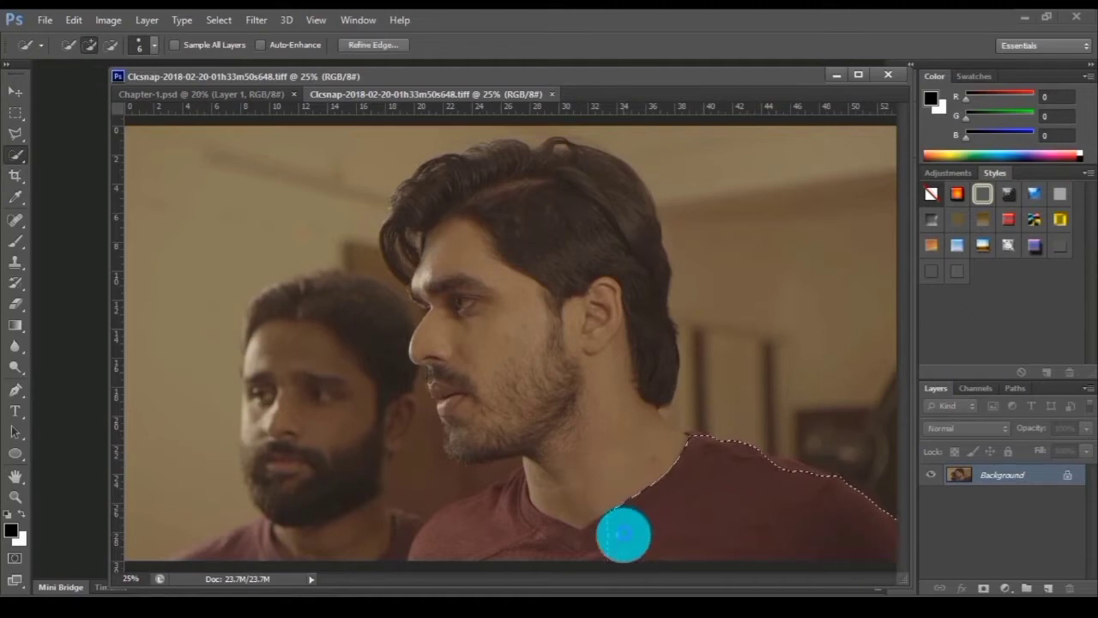
mouse_move(624, 533)
mouse_down()
mouse_move(603, 544)
mouse_move(618, 555)
mouse_move(578, 544)
mouse_move(502, 579)
mouse_move(493, 578)
mouse_move(494, 556)
mouse_move(461, 547)
mouse_move(569, 540)
mouse_move(579, 355)
mouse_move(618, 265)
mouse_move(650, 369)
mouse_move(619, 238)
mouse_up()
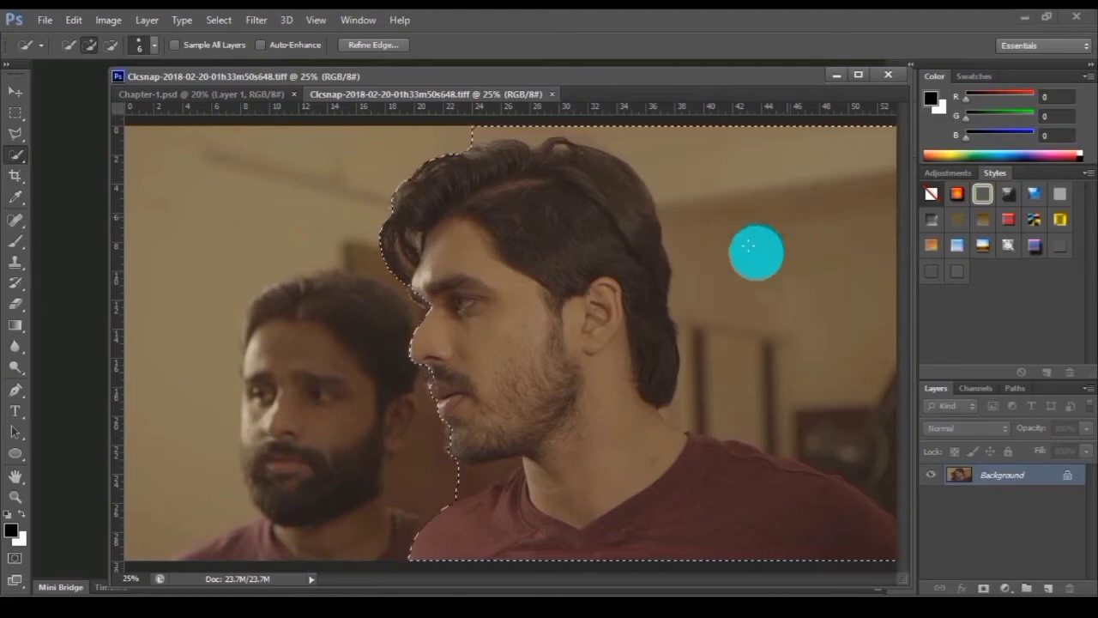
- Subtract the leftover background above and behind the head, beside the neck and under the chin from the selection
click(116, 51)
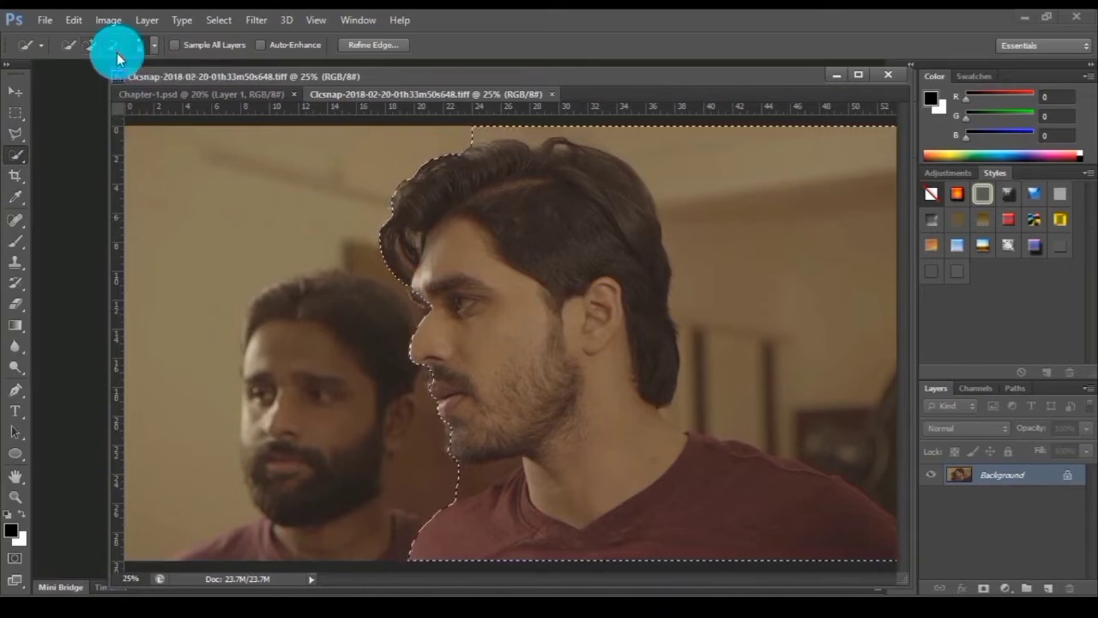
mouse_move(886, 127)
mouse_down()
mouse_move(812, 214)
mouse_move(812, 306)
mouse_move(807, 331)
mouse_move(798, 326)
mouse_up()
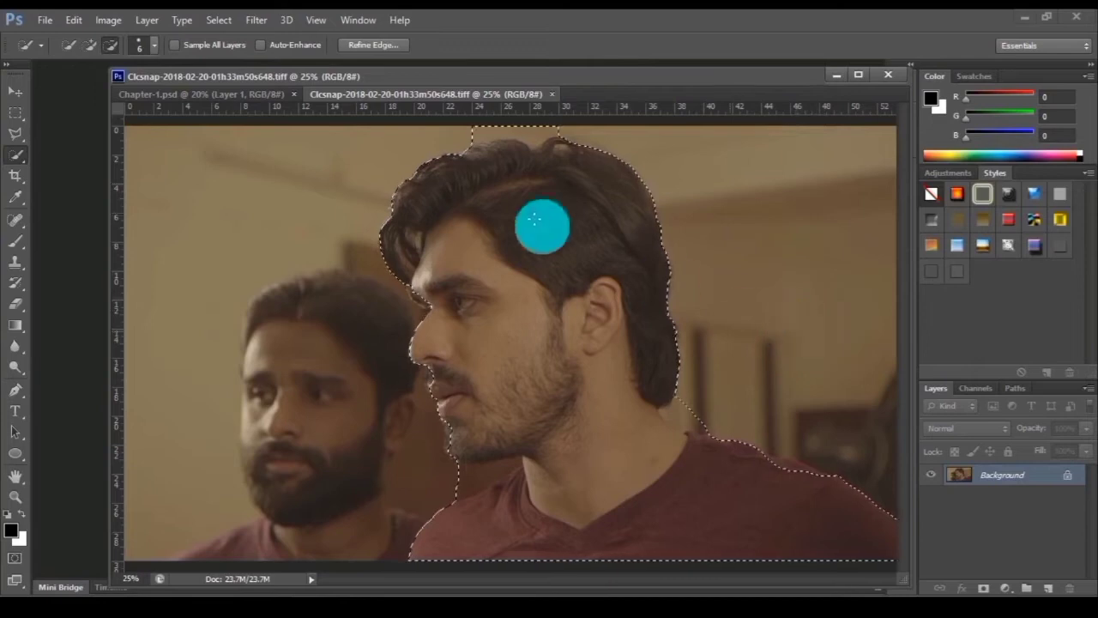
drag(718, 410, 701, 418)
mouse_move(478, 483)
mouse_down()
mouse_move(514, 462)
mouse_move(466, 480)
mouse_move(469, 495)
mouse_up()
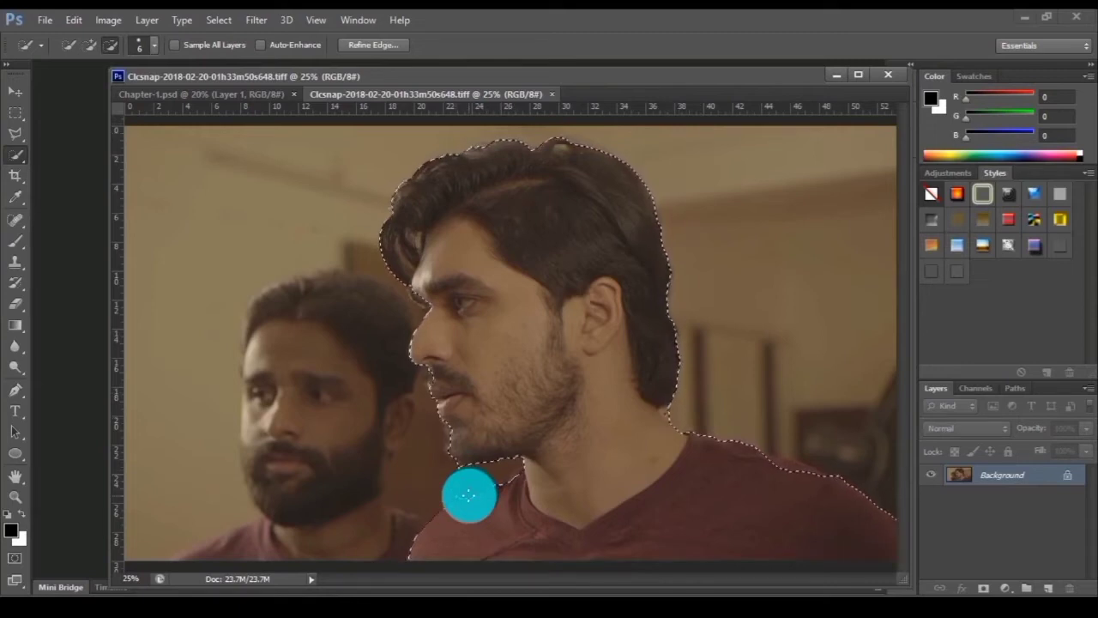
right_click(14, 136)
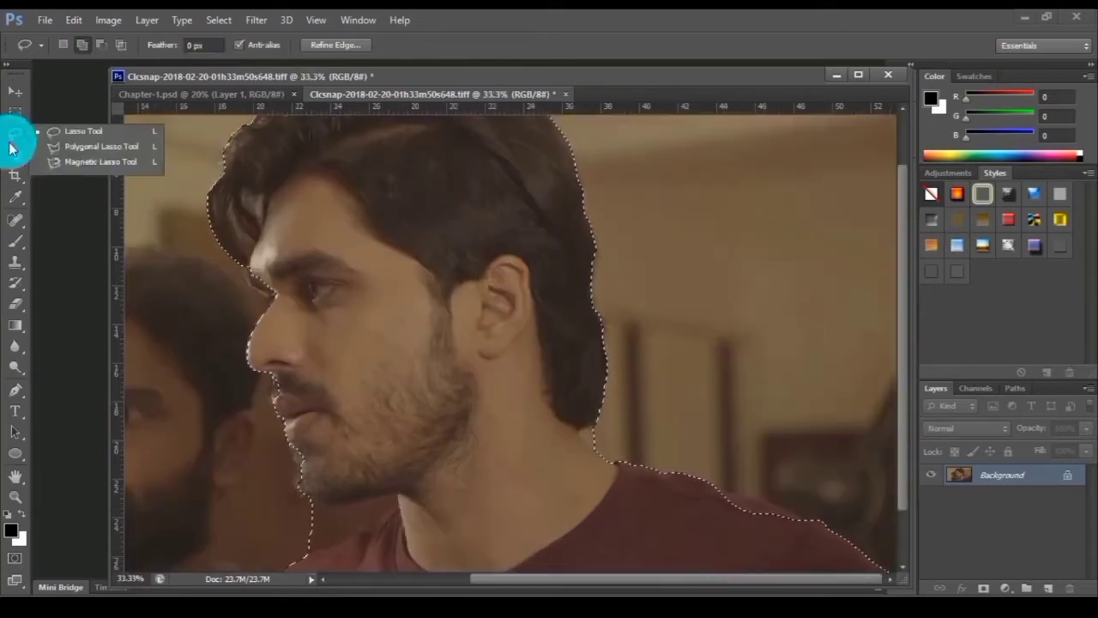
click(15, 154)
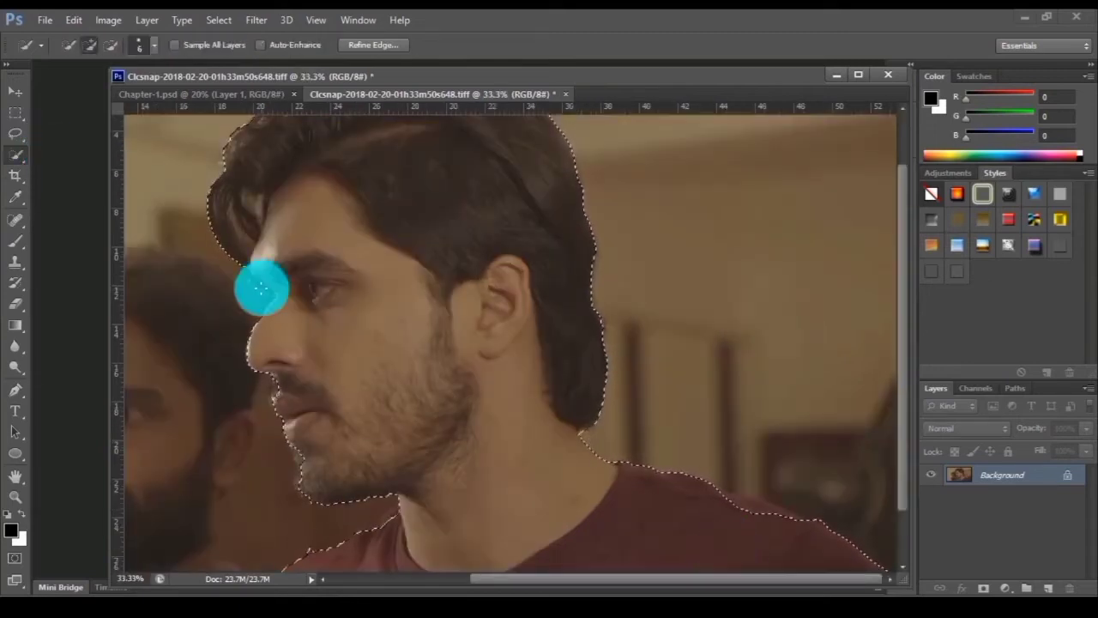
click(106, 50)
- Examine the selection outline around the man's hair, face, chin and shoulders
scroll(351, 485, down, 1)
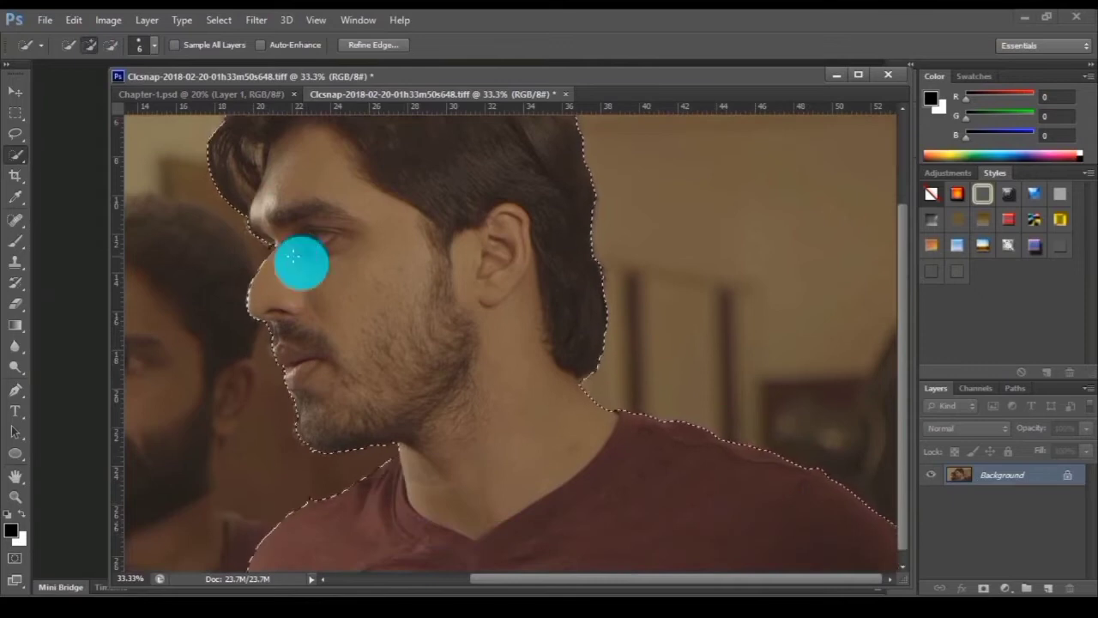
scroll(480, 434, up, 2)
scroll(477, 441, down, 2)
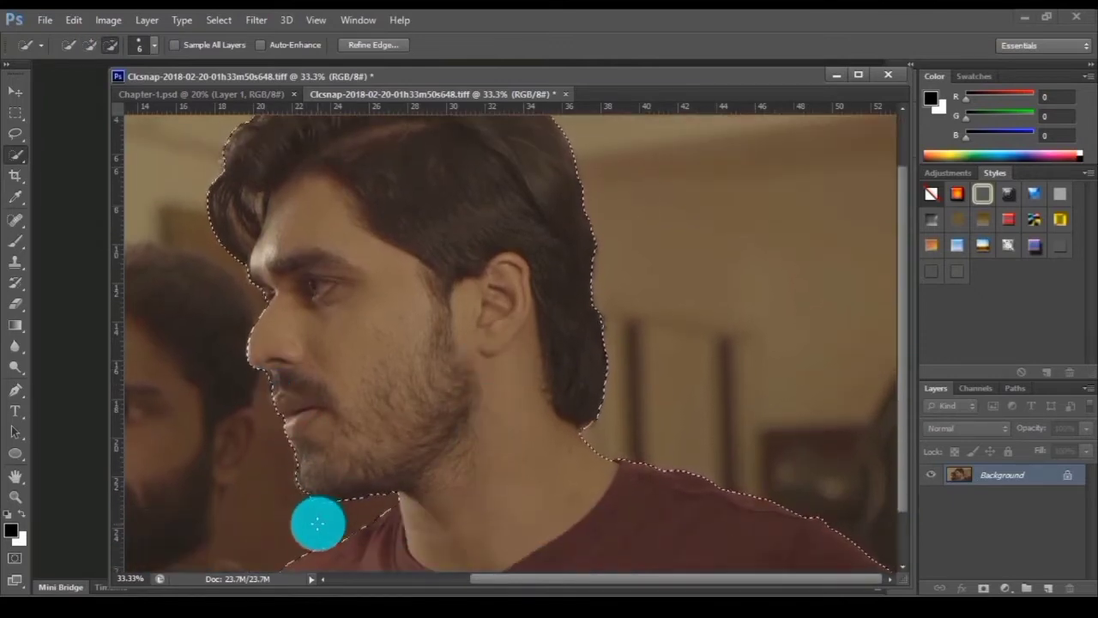
scroll(481, 433, up, 2)
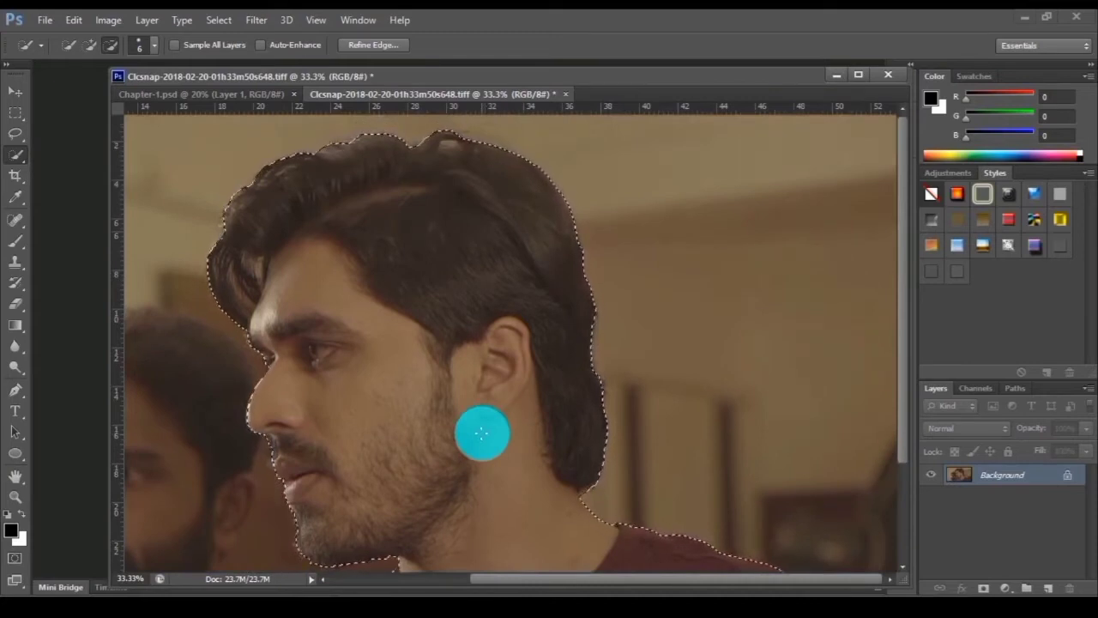
scroll(484, 442, down, 2)
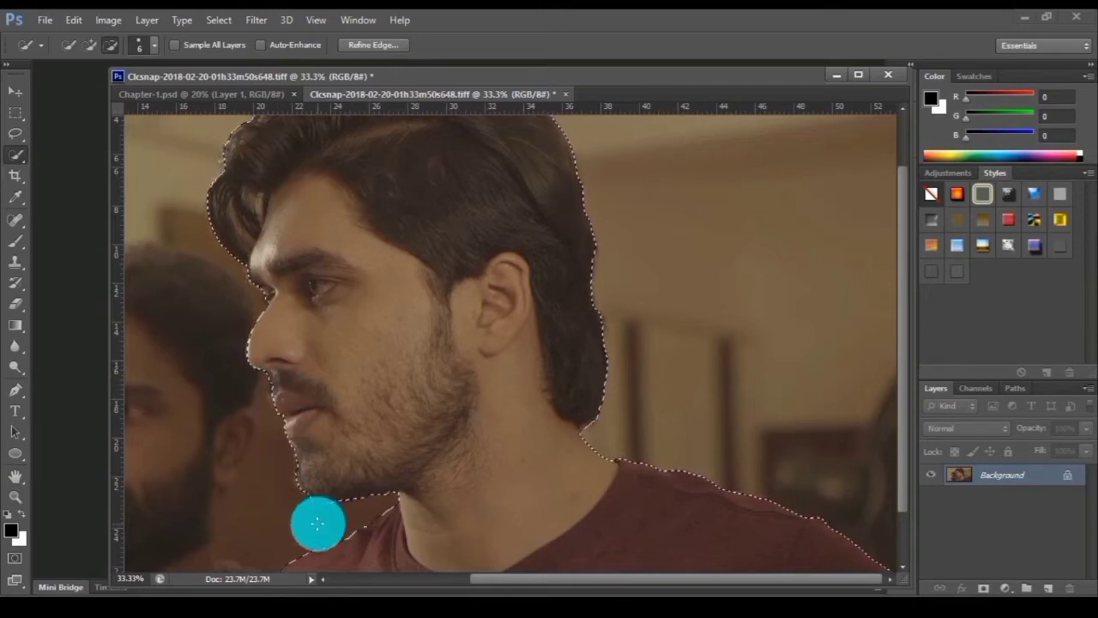
scroll(400, 277, up, 3)
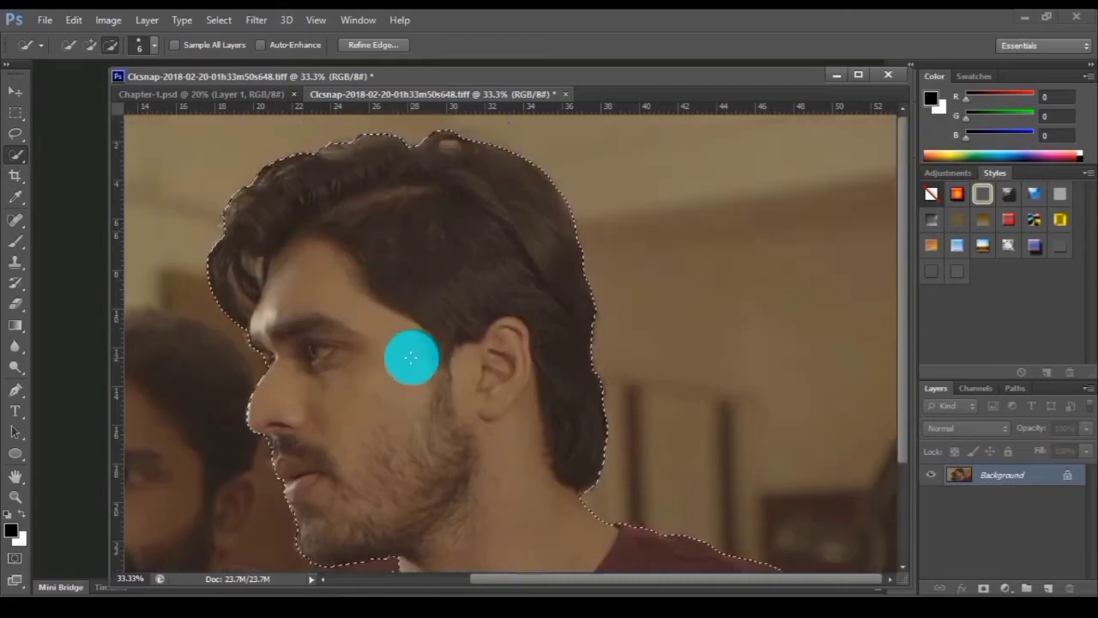
scroll(411, 357, down, 1)
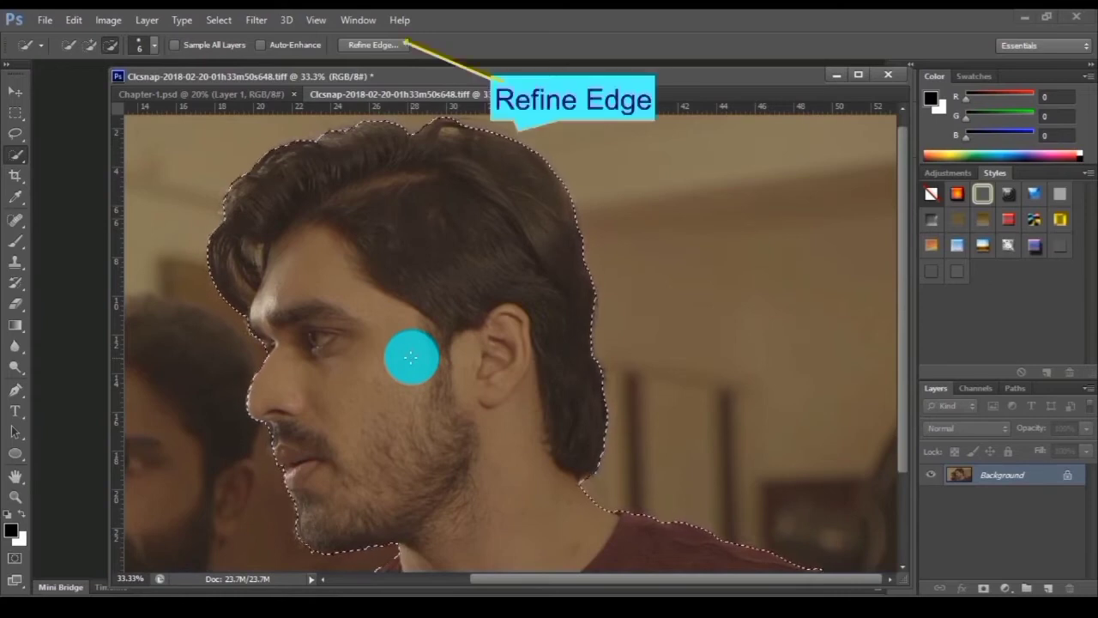
- Open Refine Edge for the selection, choose the Refine Radius tool and enable Smart Radius
click(382, 49)
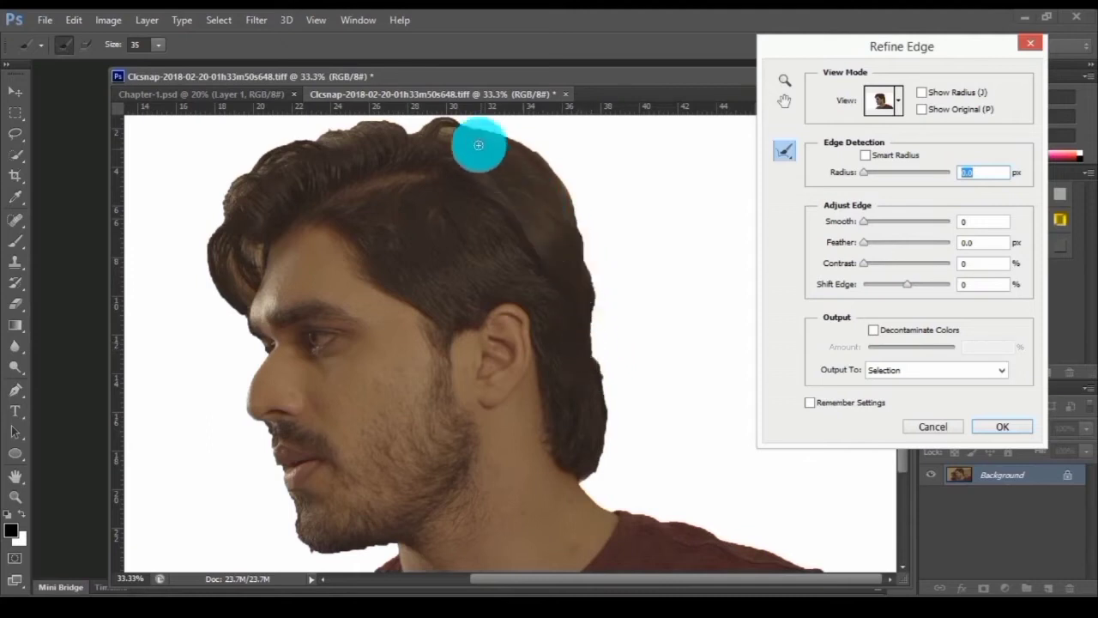
click(790, 158)
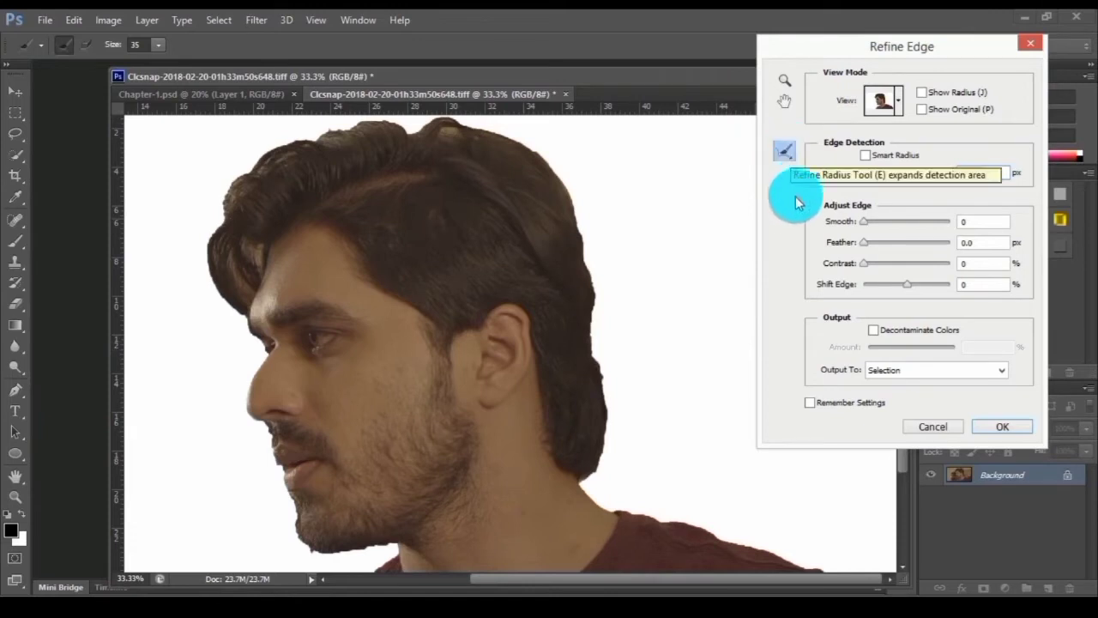
click(870, 158)
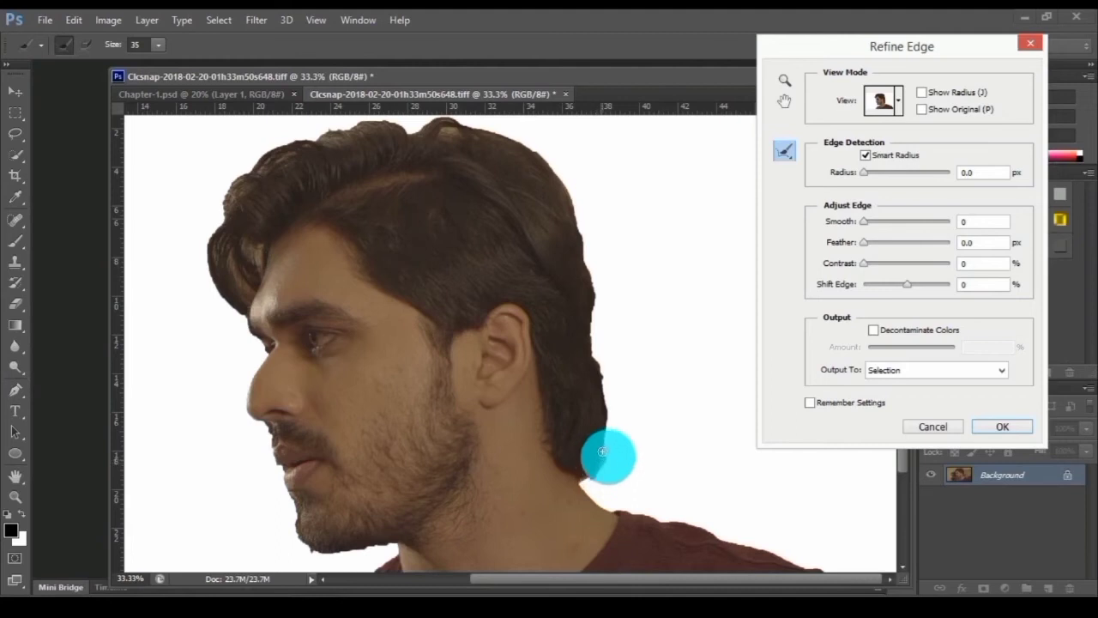
- Brush the refine radius along the edges of the hair, face and beard, and apply the refinement to the selection
drag(606, 432, 598, 294)
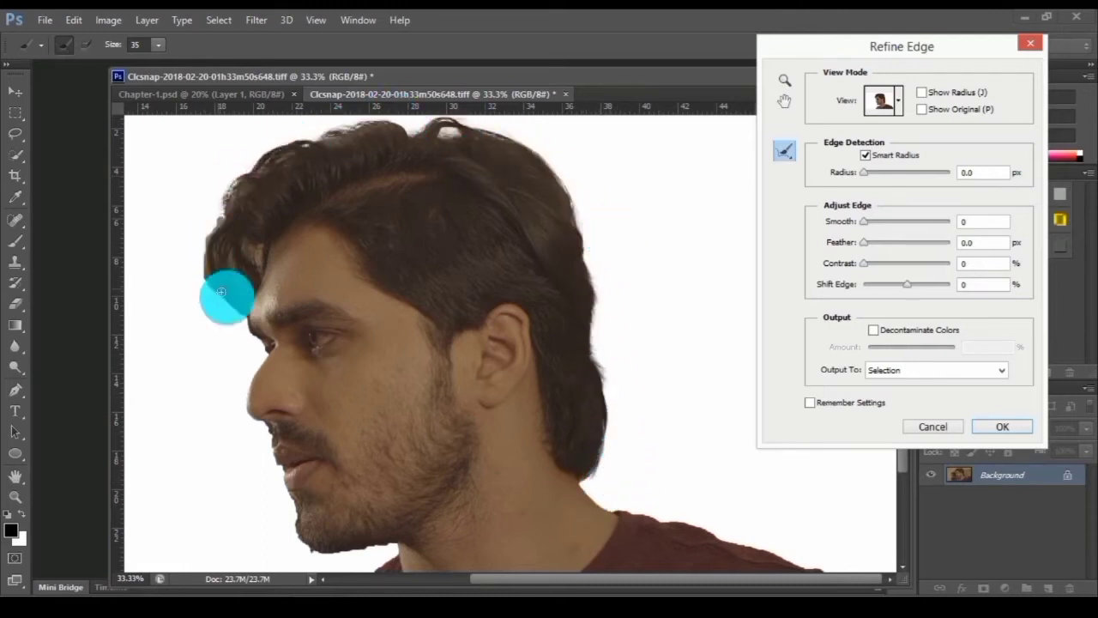
key(ctrl+plus)
scroll(435, 514, down, 3)
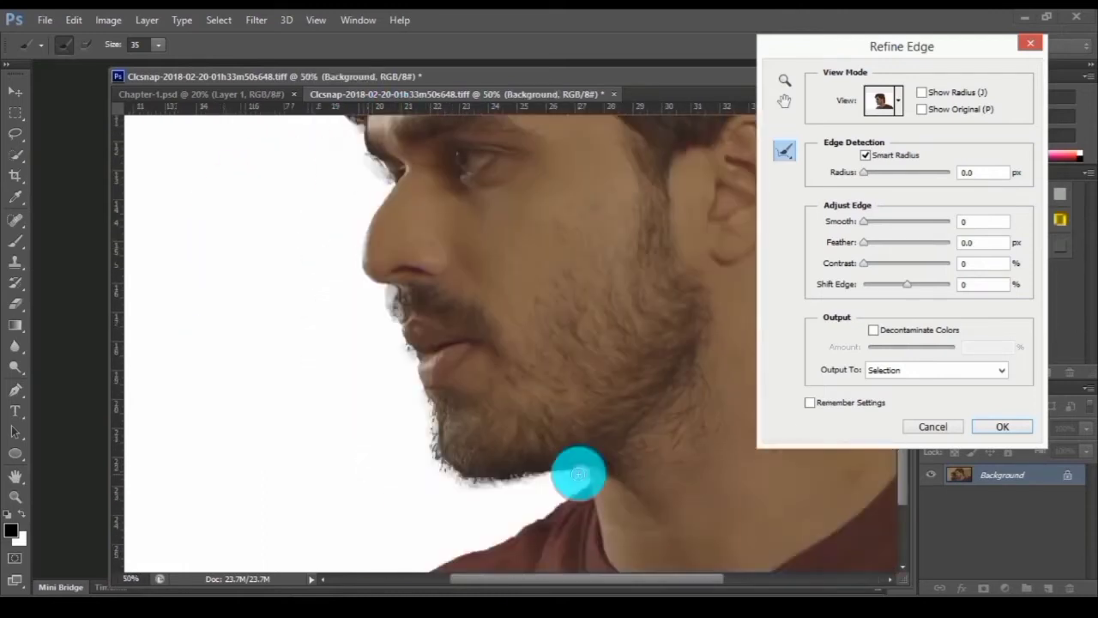
click(1000, 427)
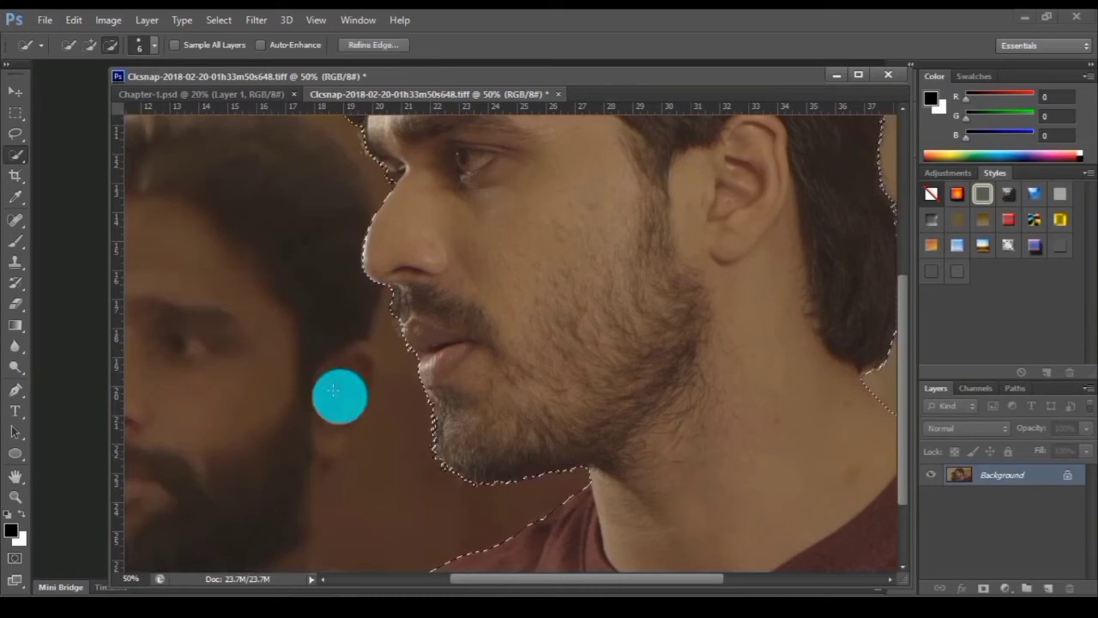
- Float the photo in its own window and move the selected man into Chapter-1.psd
double_click(17, 477)
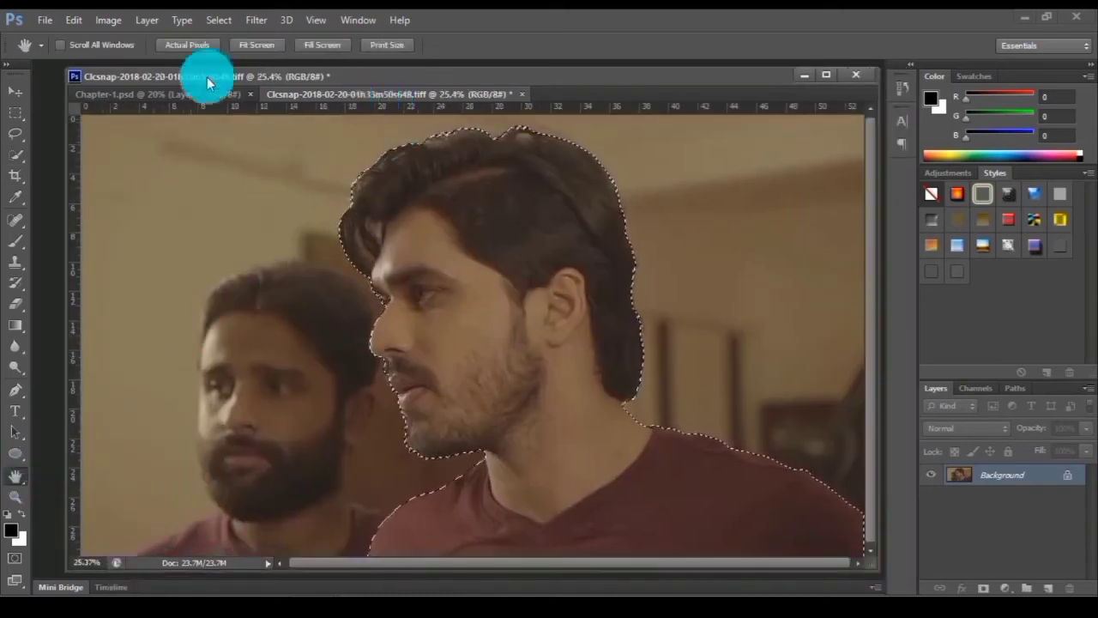
click(15, 90)
drag(348, 101, 404, 157)
drag(672, 384, 412, 381)
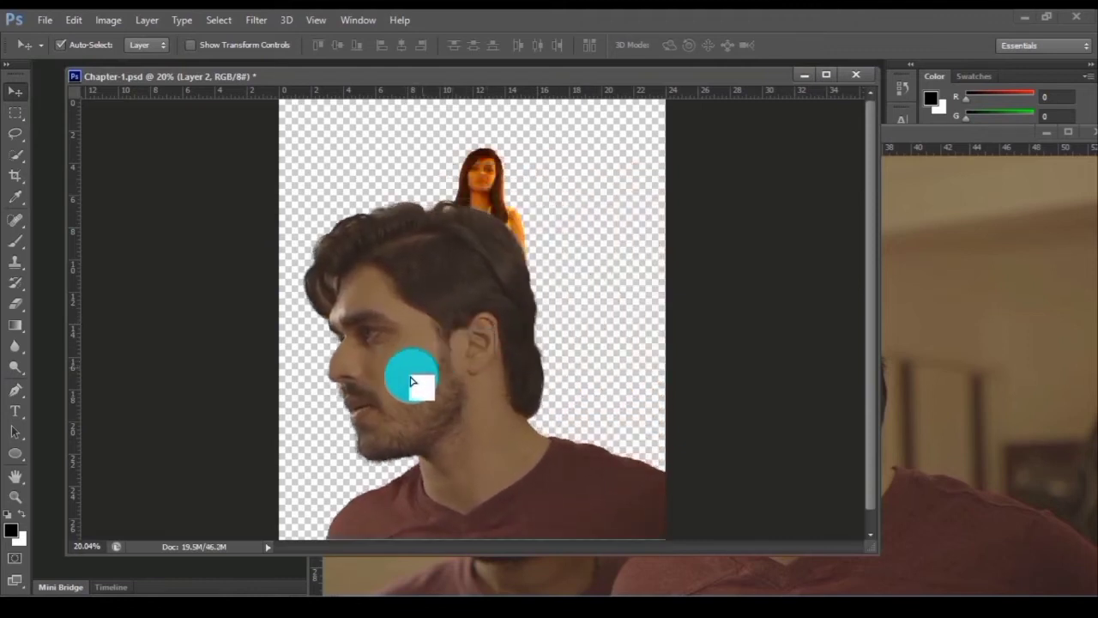
- Zoom in on the cutout in Chapter-1.psd and examine its edges along the face, beard, shoulder and hair
click(15, 496)
drag(309, 347, 420, 478)
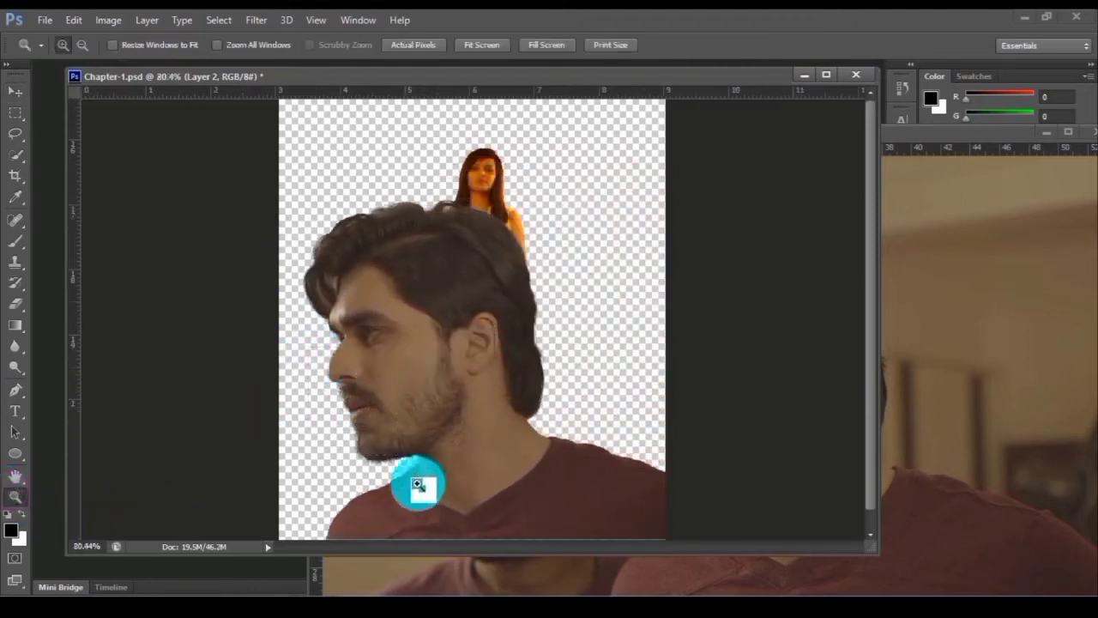
scroll(548, 337, up, 5)
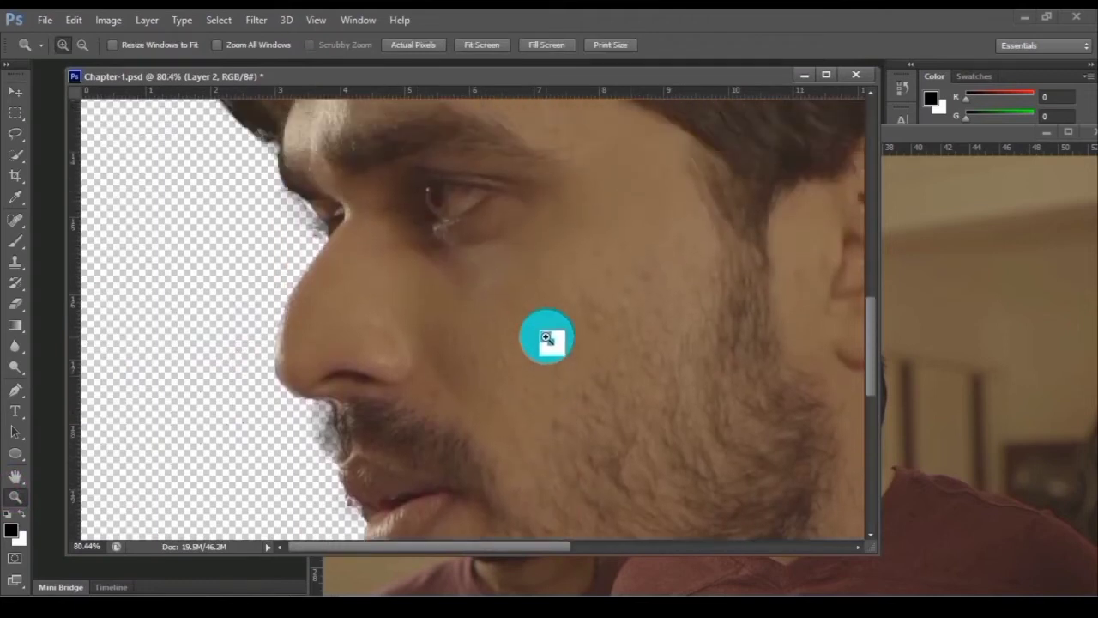
scroll(569, 283, down, 3)
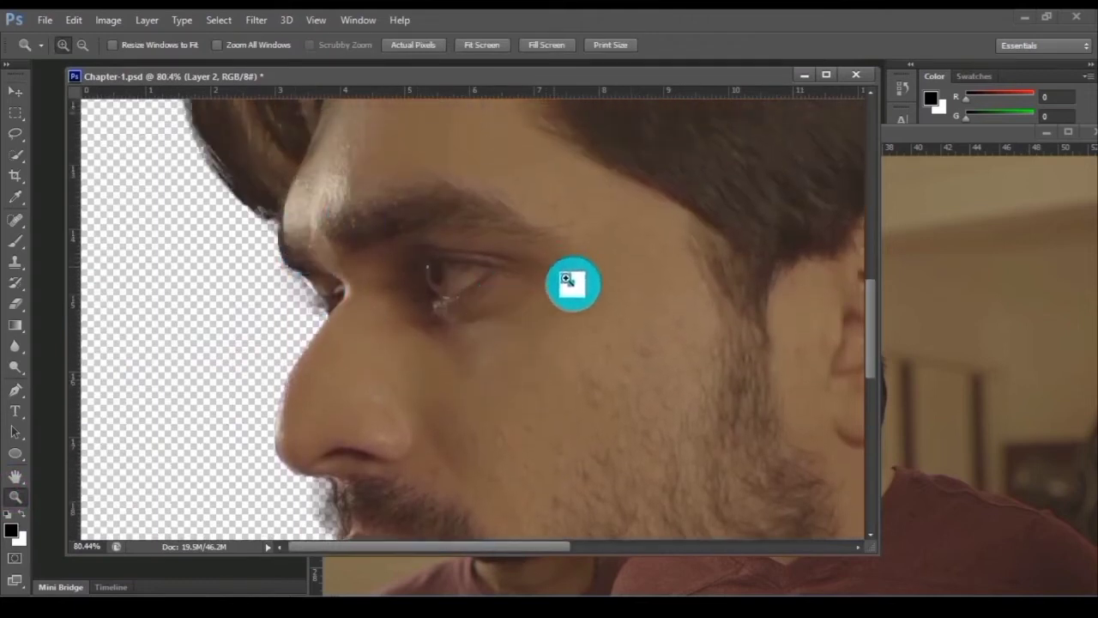
scroll(572, 309, down, 7)
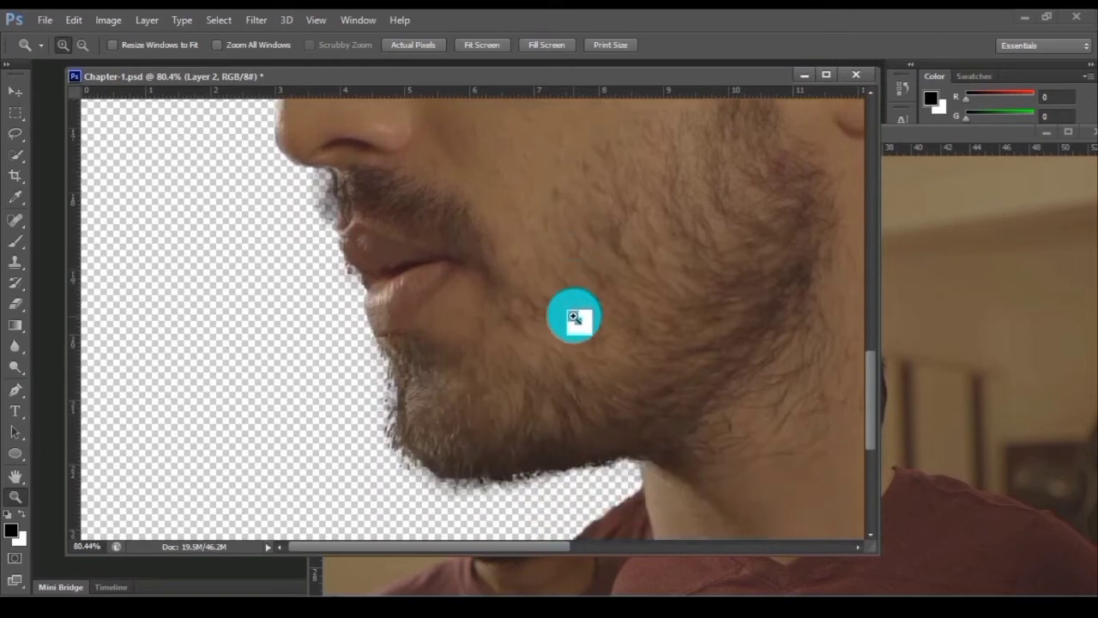
scroll(579, 328, down, 3)
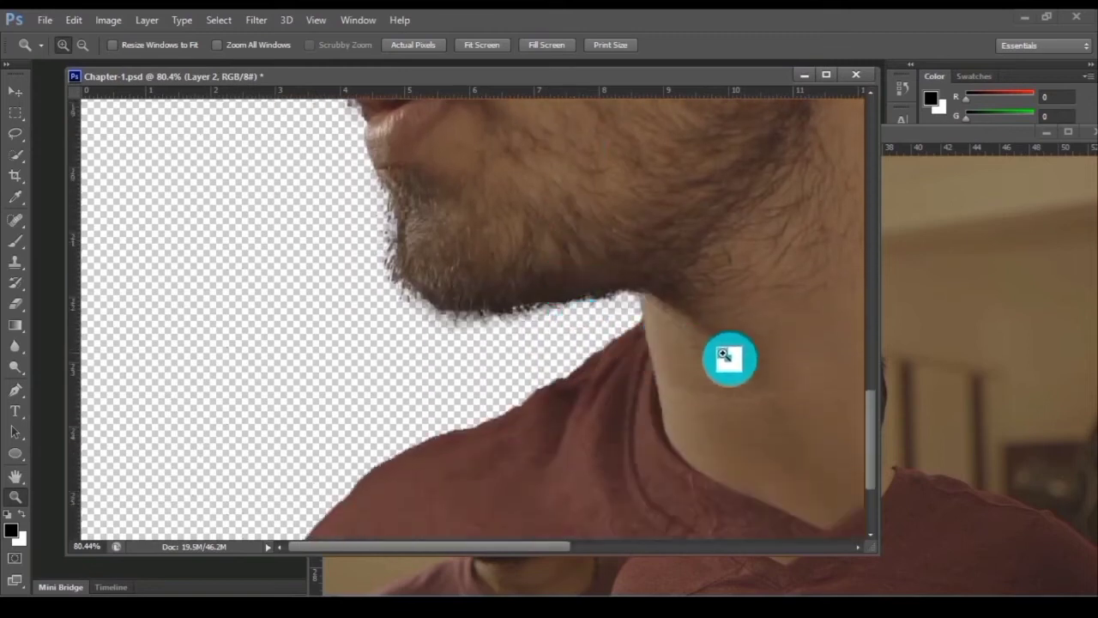
scroll(726, 356, up, 5)
scroll(724, 354, up, 10)
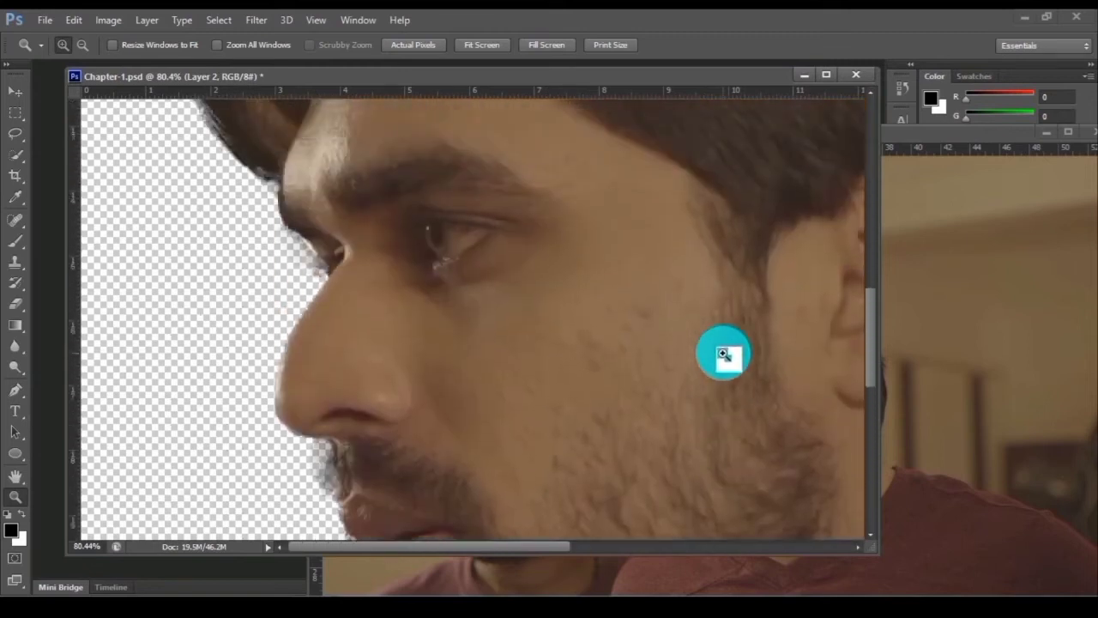
scroll(724, 353, up, 10)
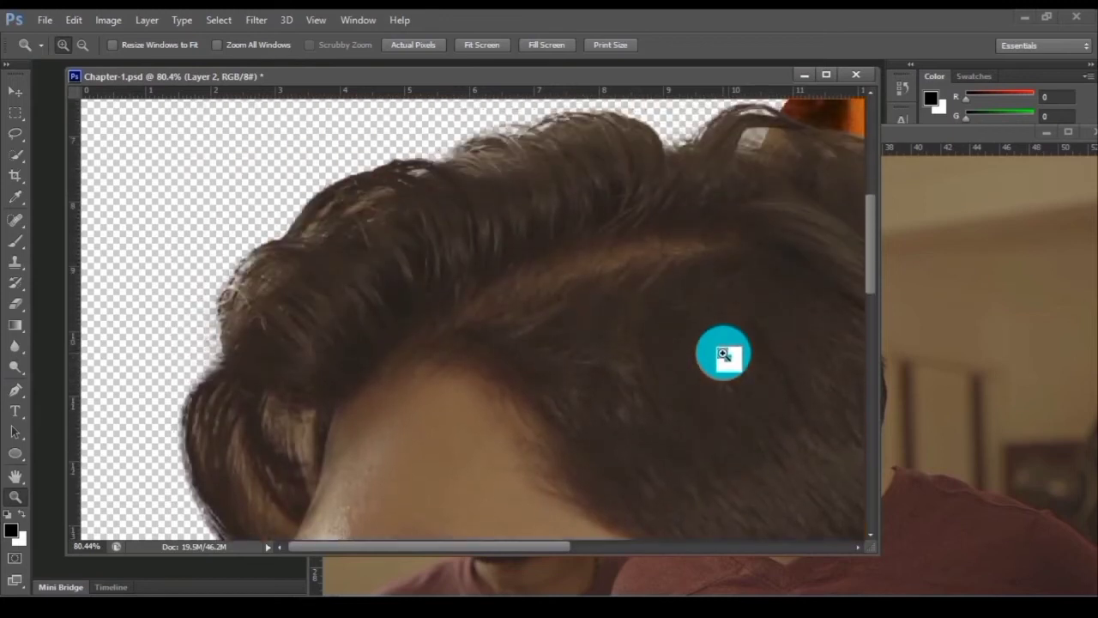
- Open the still C0039.MP4.02_16_22_07.Still001.jpg showing the man with the camera from the stills folder
double_click(16, 476)
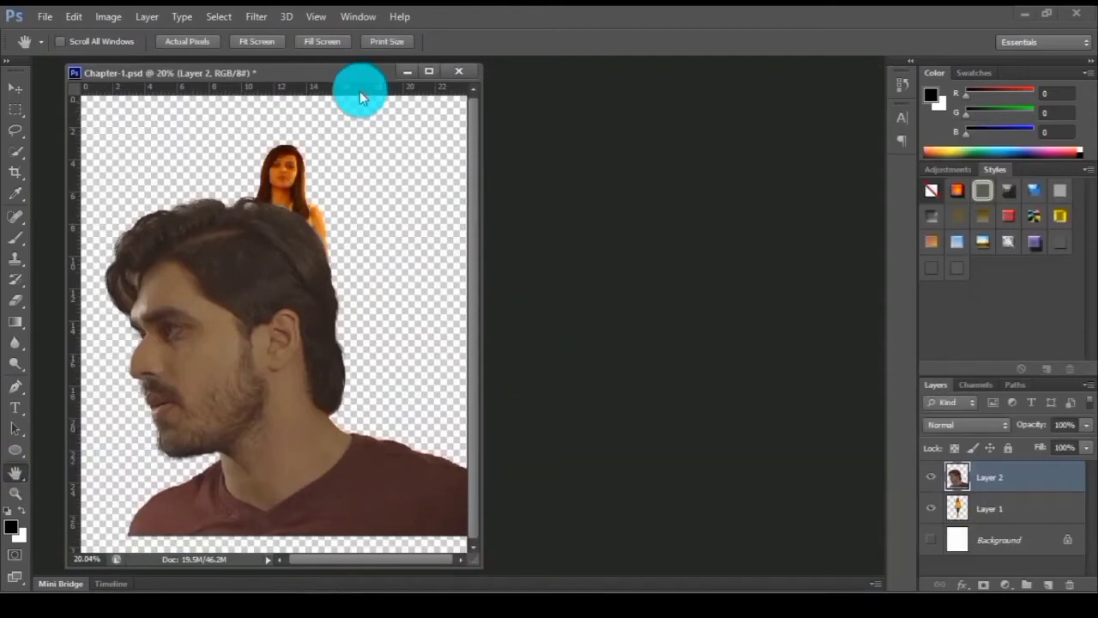
drag(368, 77, 596, 76)
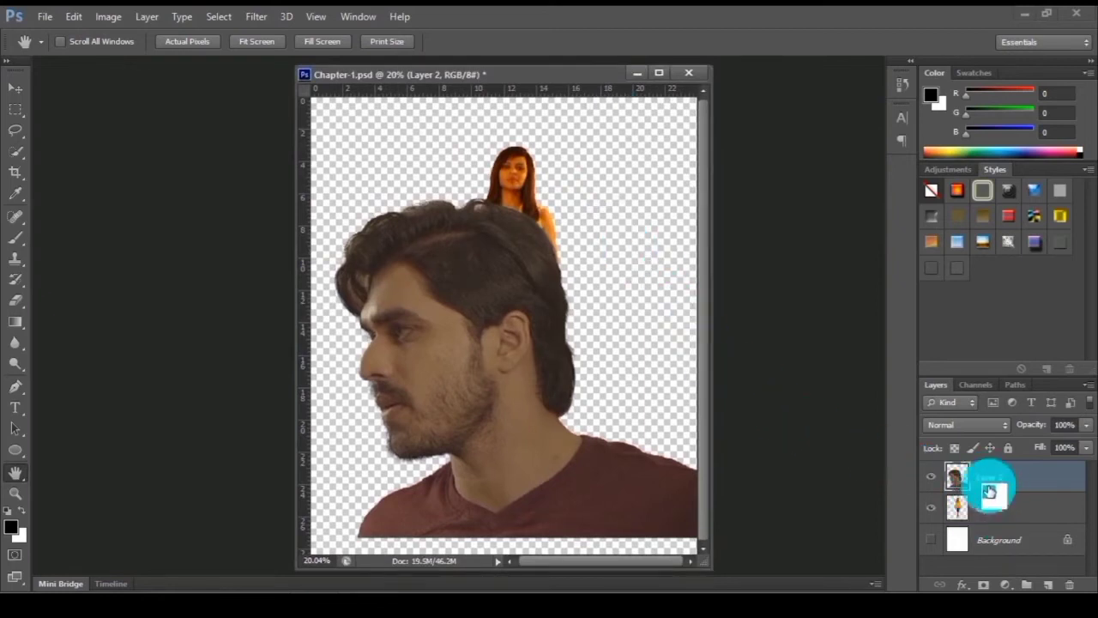
double_click(215, 319)
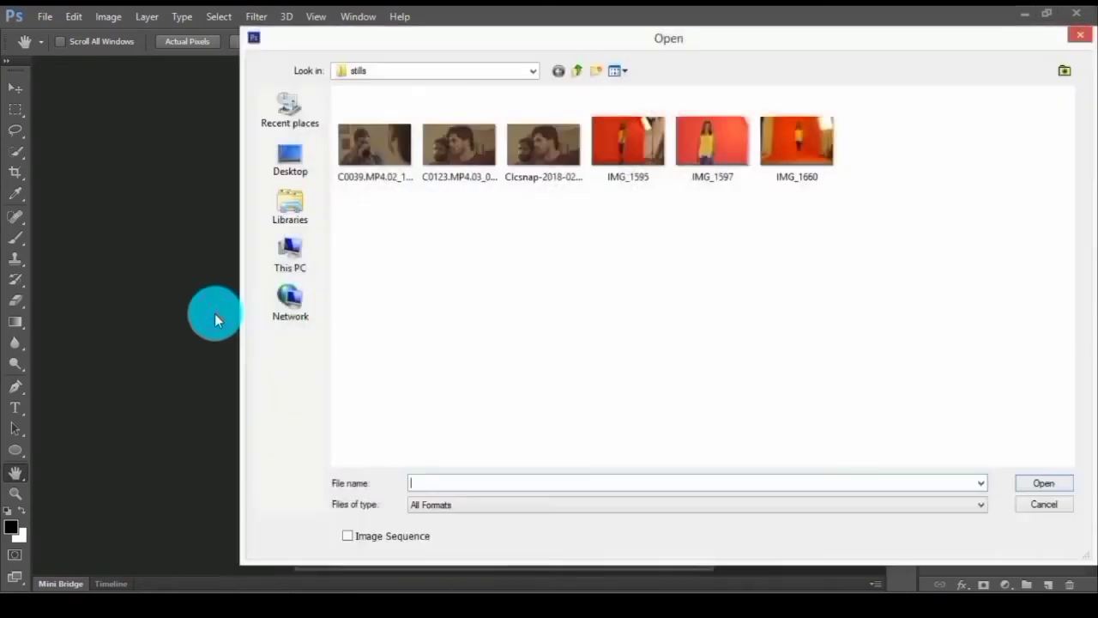
click(378, 183)
double_click(378, 149)
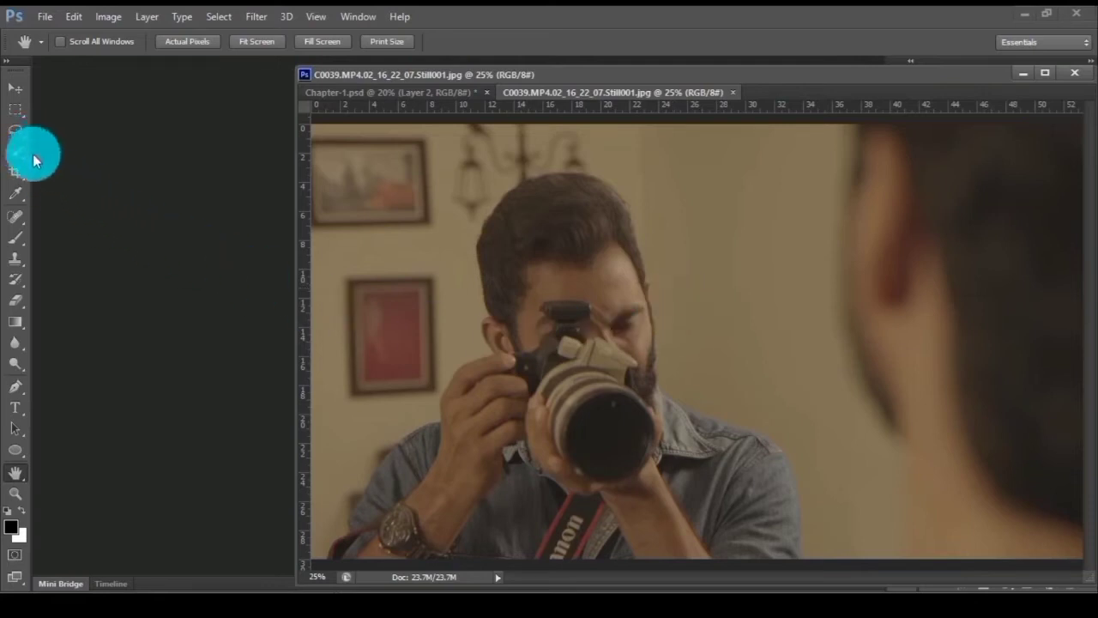
- Trace the outline of the man with the camera using the Magnetic Lasso tool and close it into a selection
click(15, 131)
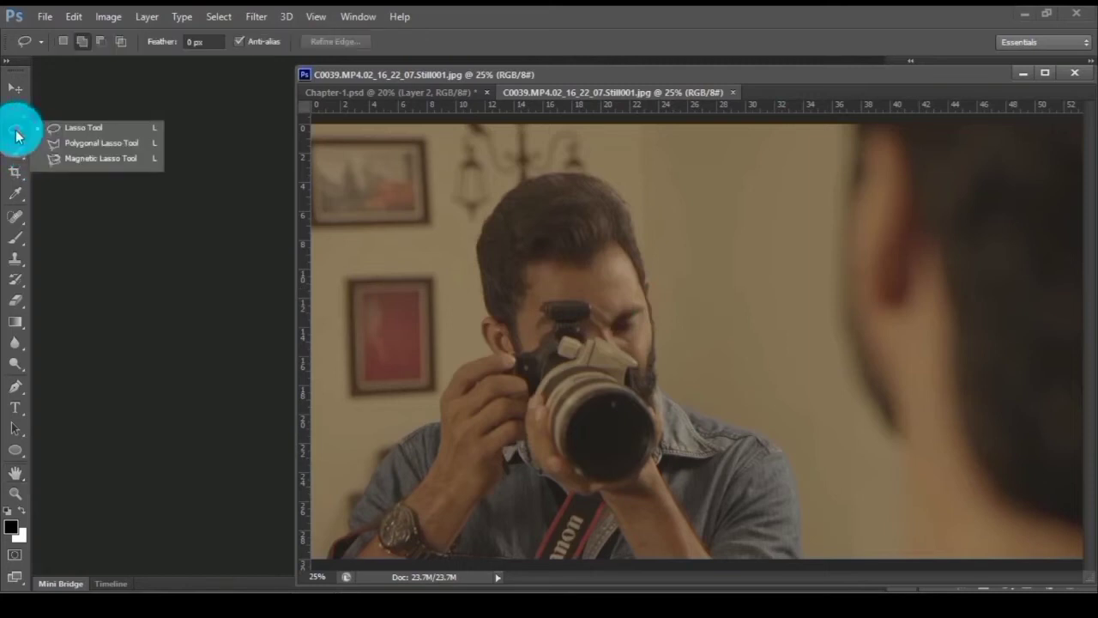
click(107, 160)
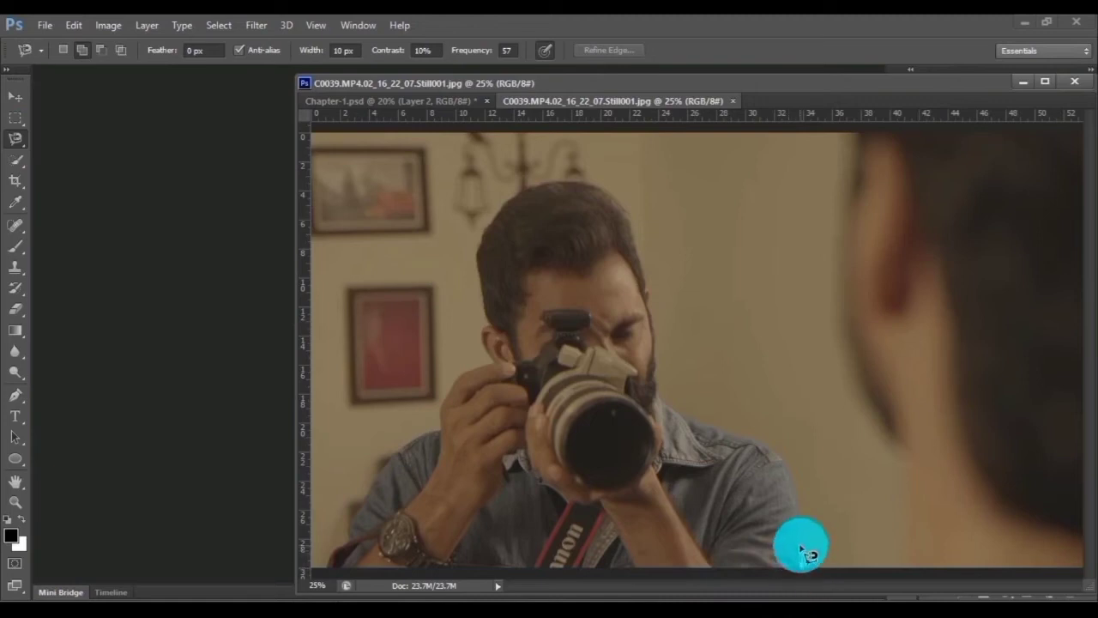
click(802, 559)
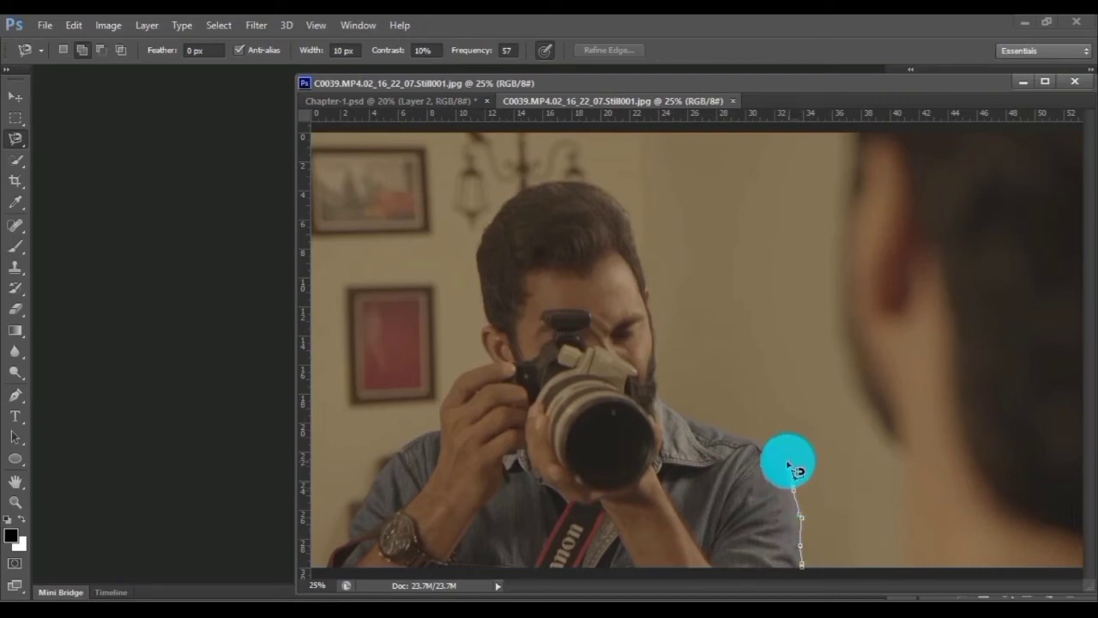
click(789, 466)
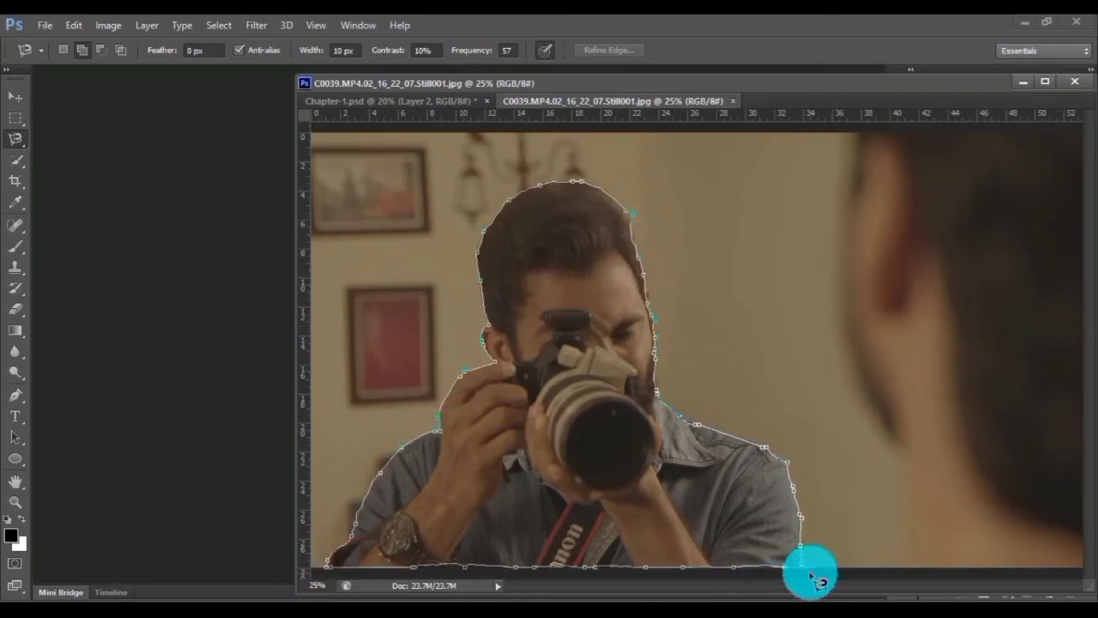
click(811, 577)
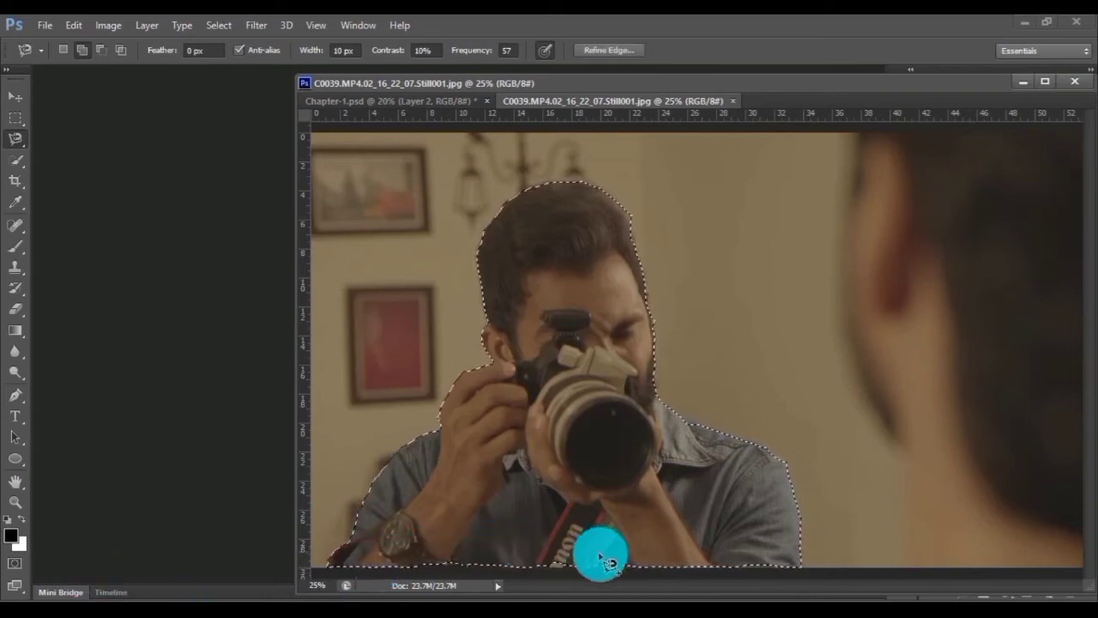
- Add the missed strip along the photo's bottom edge to the selection with the Rectangular Marquee tool
click(14, 118)
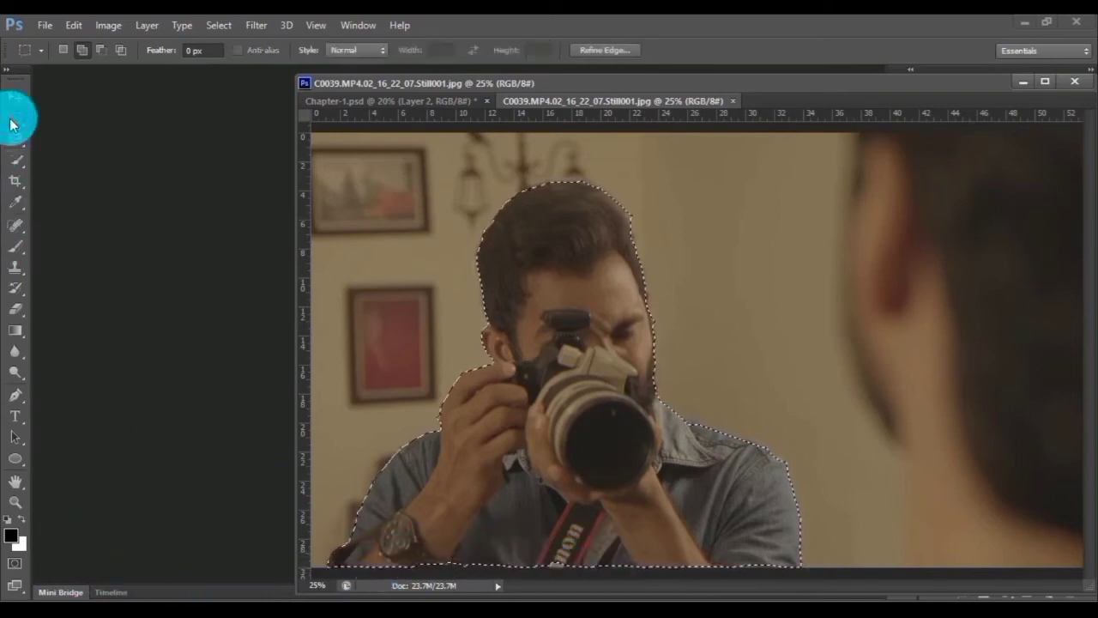
click(81, 50)
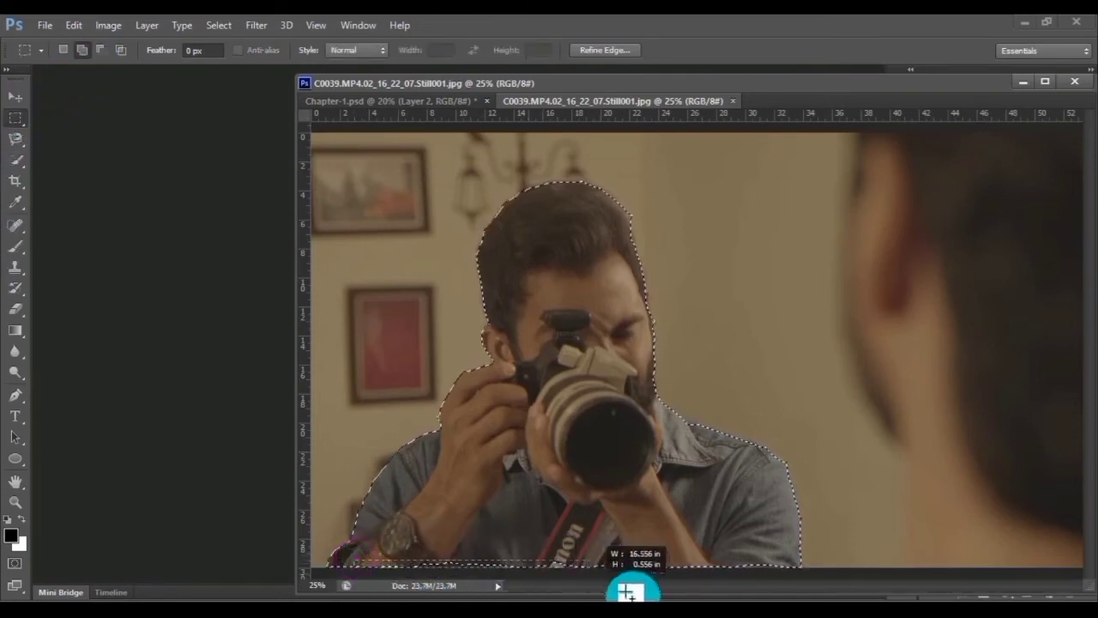
drag(792, 599, 803, 598)
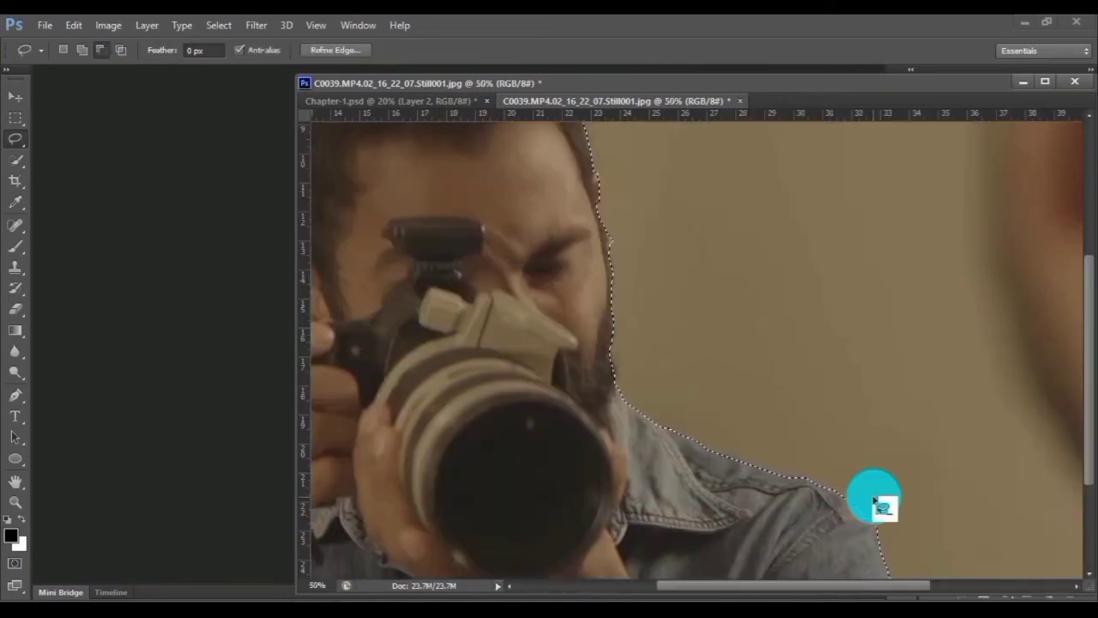
- Subtract the excess background beside the upper hair edge from the selection with the Lasso tool and check the outline around the head
scroll(876, 501, up, 5)
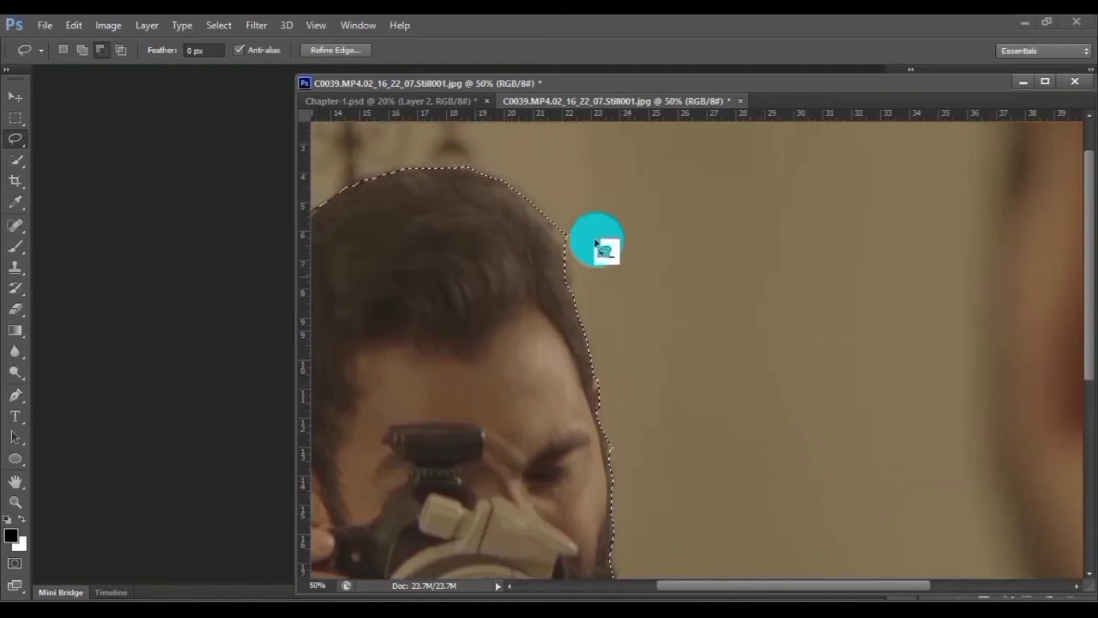
mouse_move(520, 193)
mouse_down()
mouse_move(572, 249)
mouse_move(585, 246)
mouse_move(540, 186)
mouse_up()
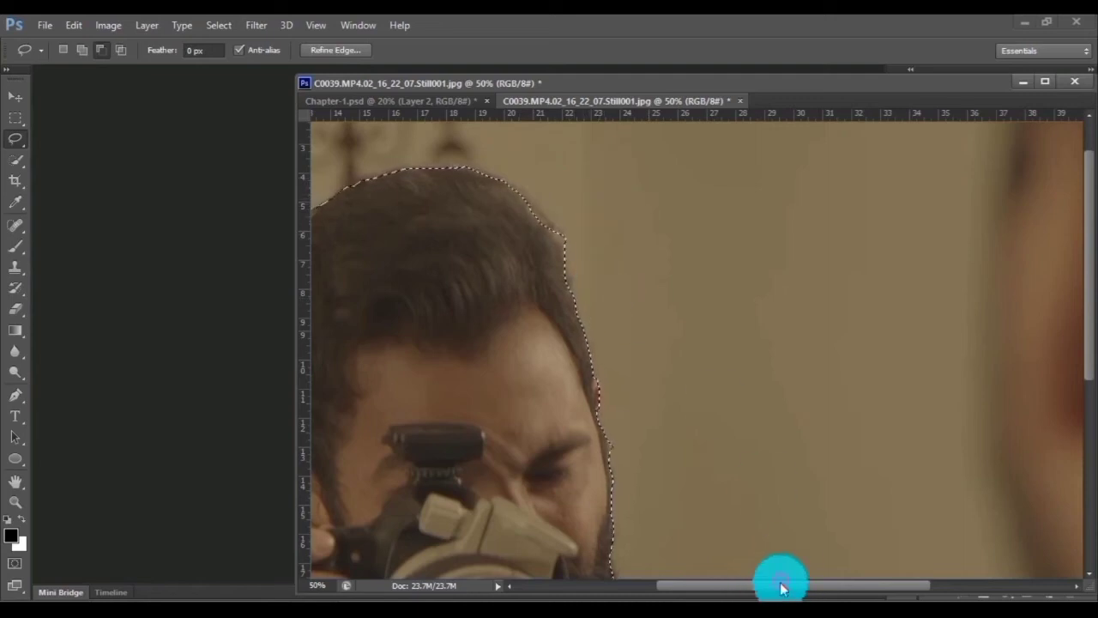
drag(780, 589, 704, 589)
scroll(830, 335, up, 3)
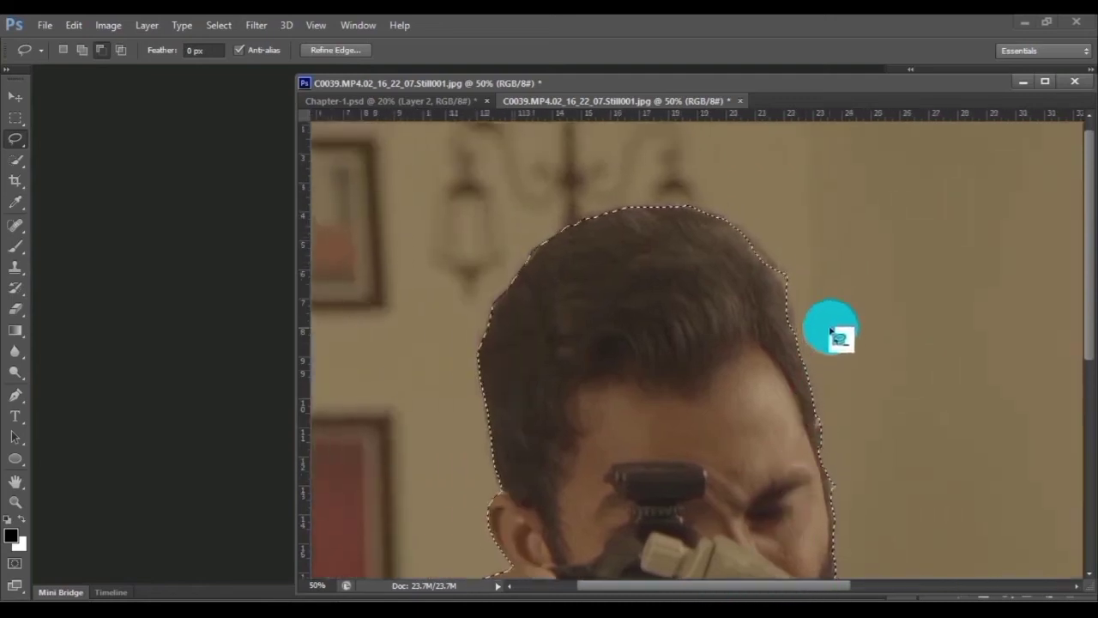
scroll(831, 335, down, 2)
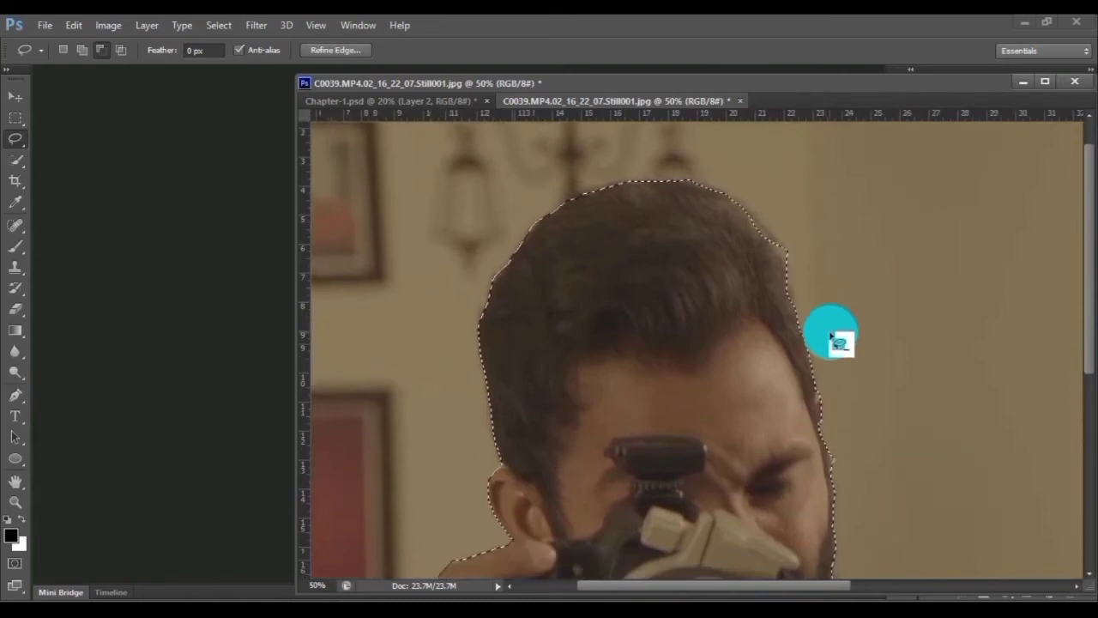
scroll(831, 335, up, 1)
scroll(831, 335, down, 3)
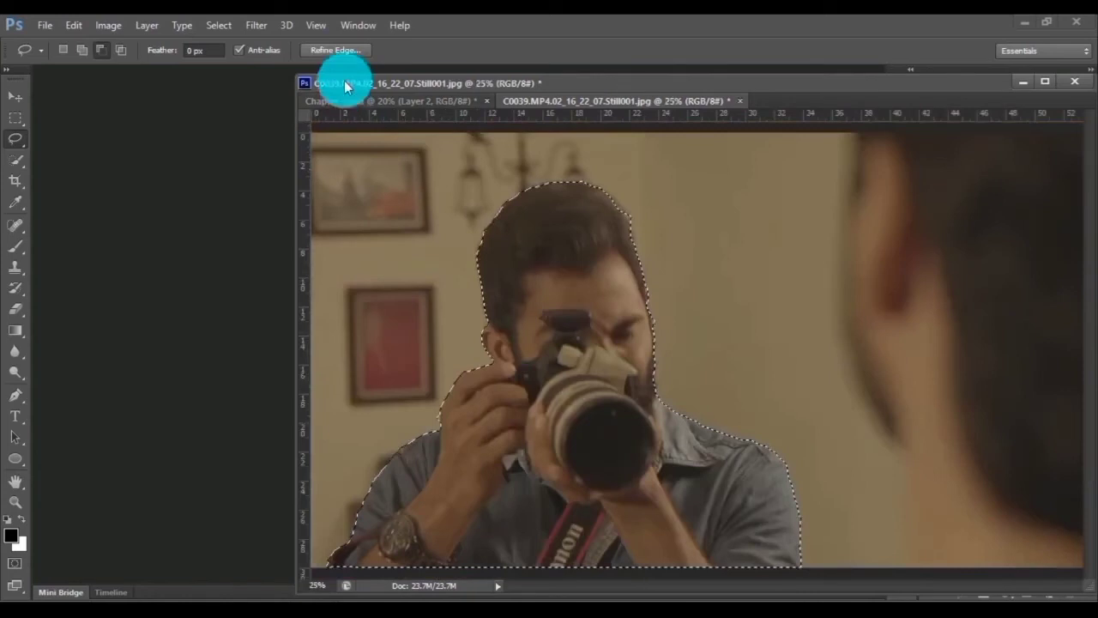
- Refine the selection's edge with Smart Radius enabled, brushing along the beard, face and hair outline, and apply the refinement
click(325, 53)
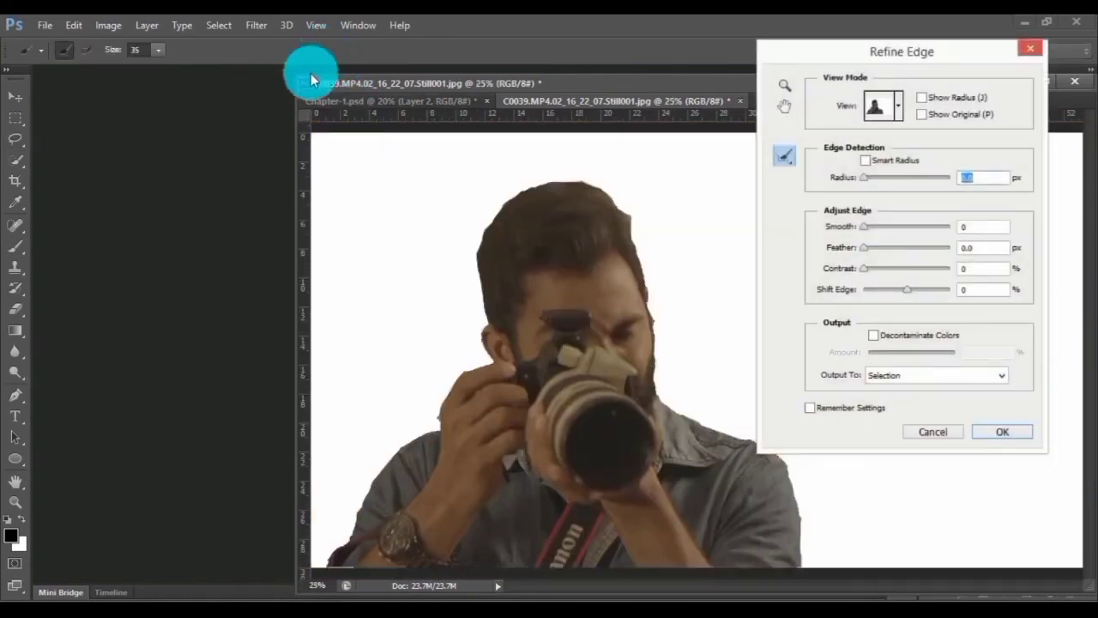
click(868, 162)
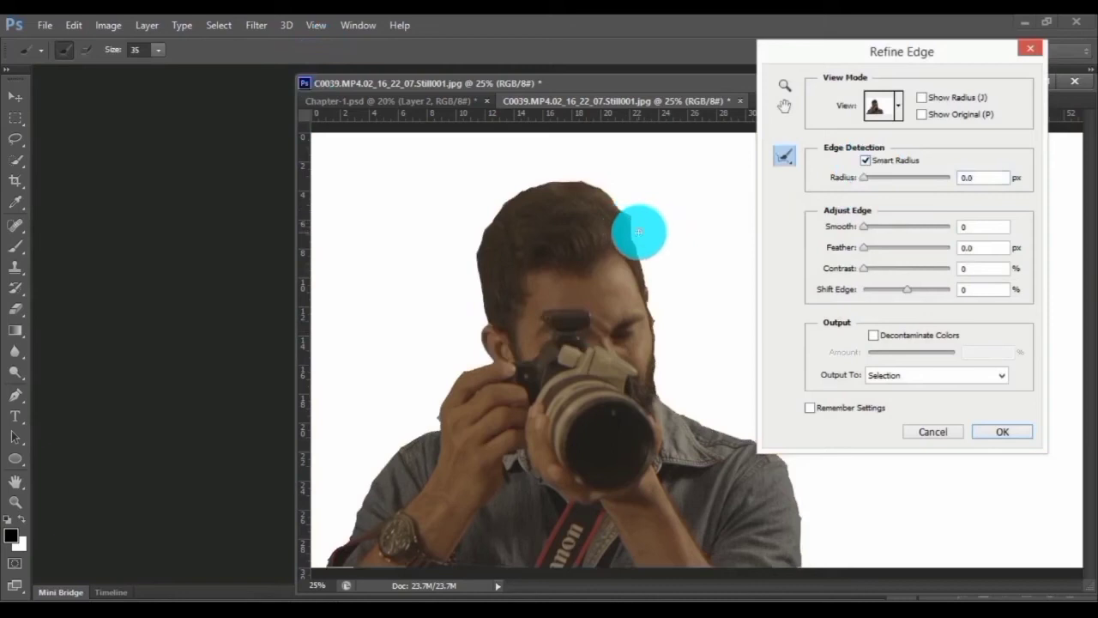
key(ctrl+plus)
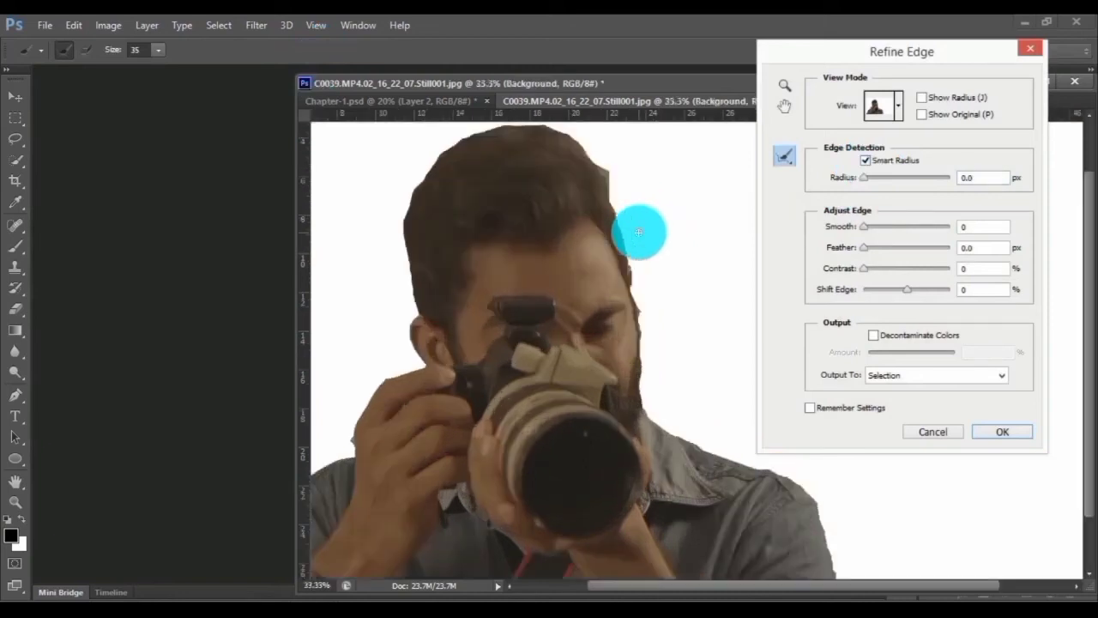
key(ctrl+plus)
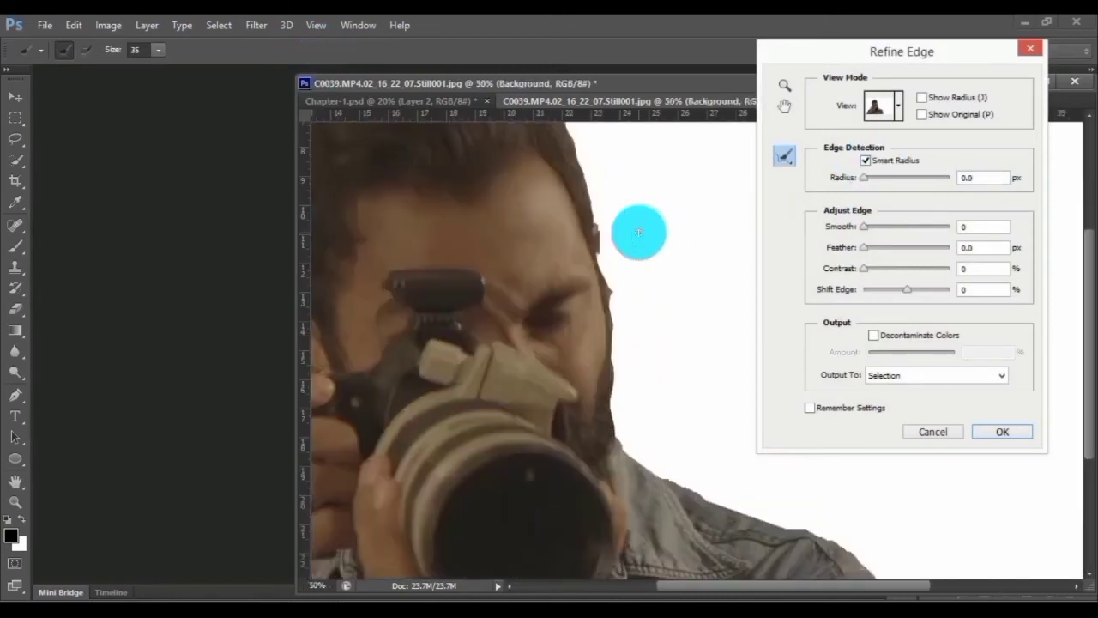
scroll(639, 232, up, 3)
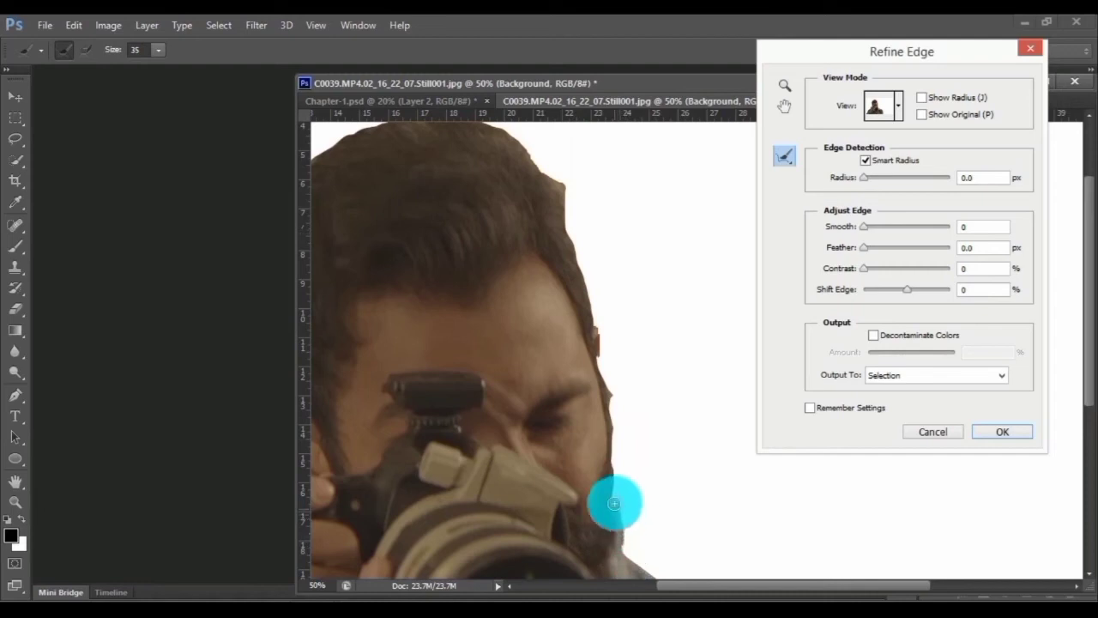
click(618, 425)
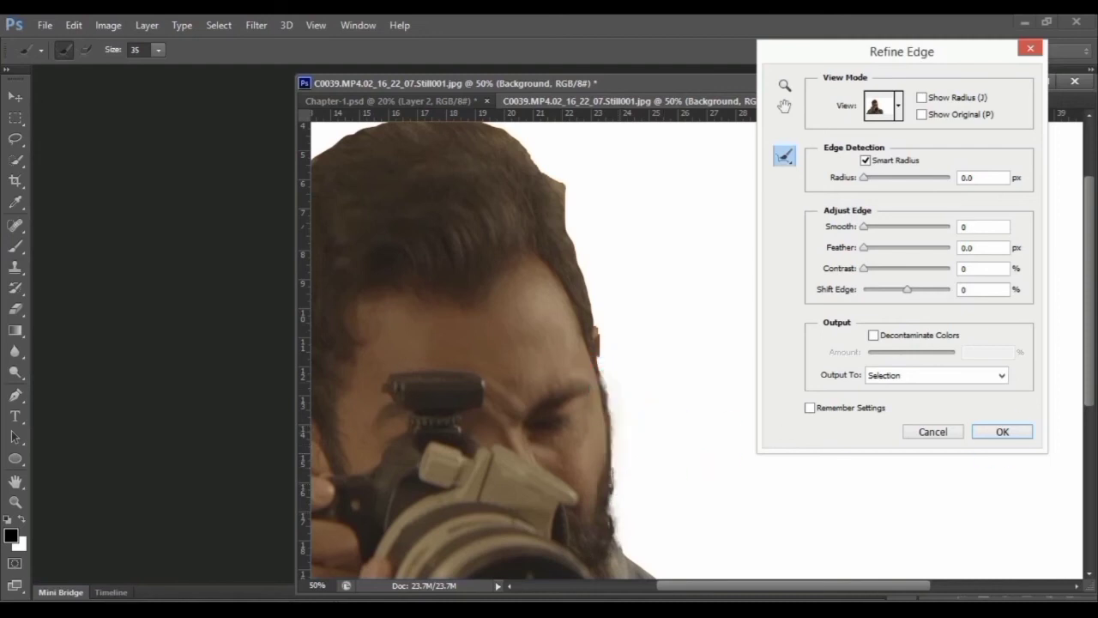
mouse_move(594, 298)
mouse_down()
mouse_move(573, 204)
mouse_move(494, 129)
mouse_up()
drag(558, 176, 684, 299)
mouse_move(642, 270)
mouse_down()
mouse_move(630, 251)
mouse_move(506, 218)
mouse_move(362, 352)
mouse_move(397, 242)
mouse_up()
drag(399, 243, 433, 336)
scroll(524, 335, down, 5)
scroll(527, 331, up, 7)
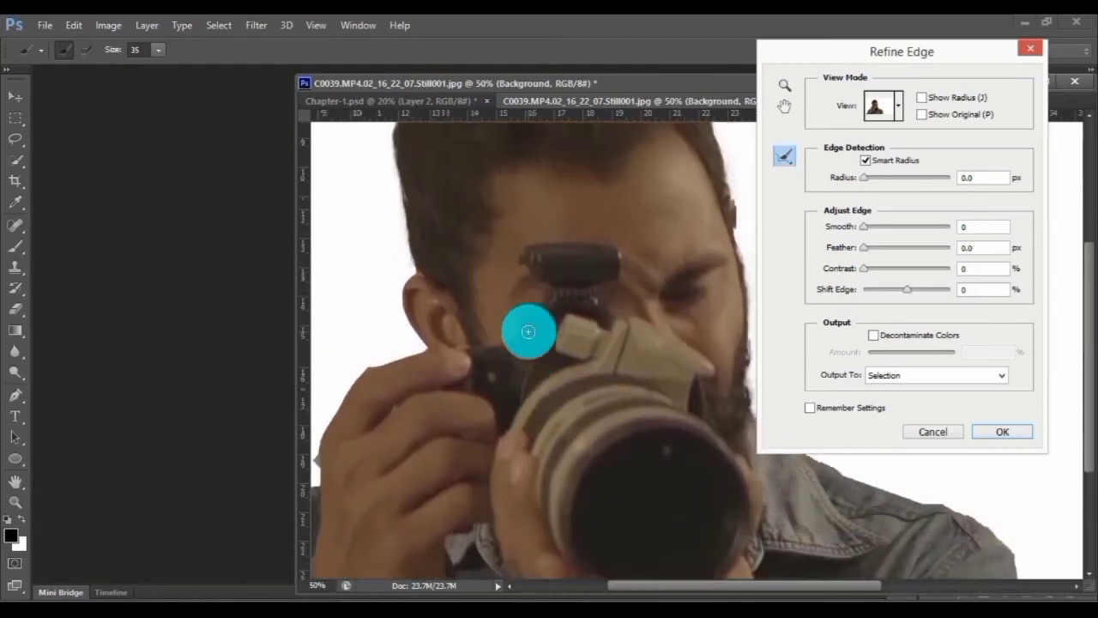
scroll(529, 331, up, 1)
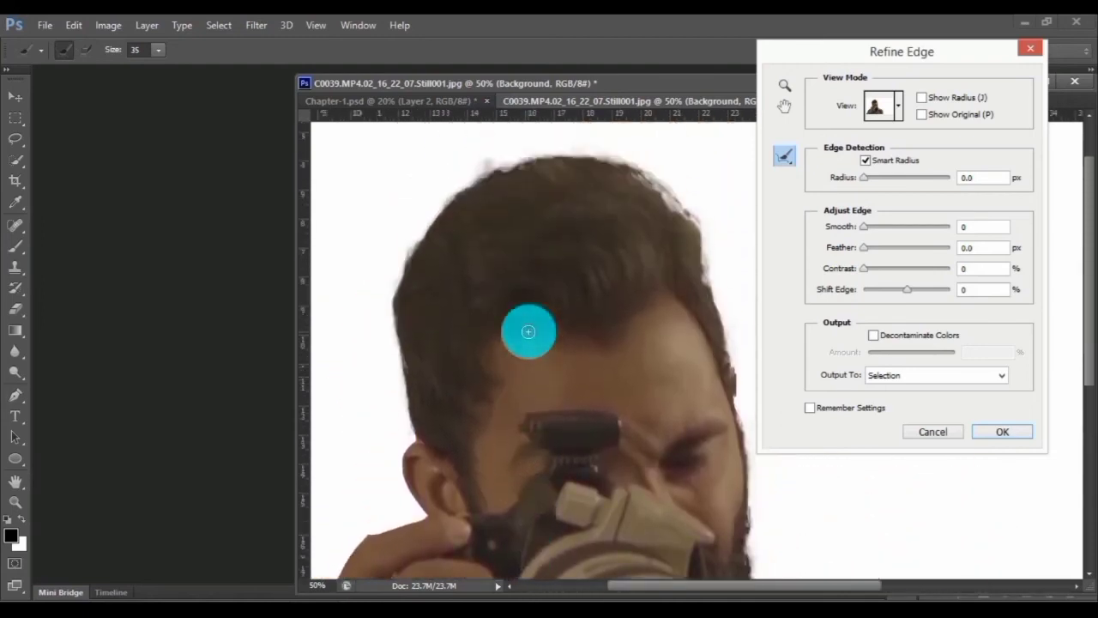
click(996, 431)
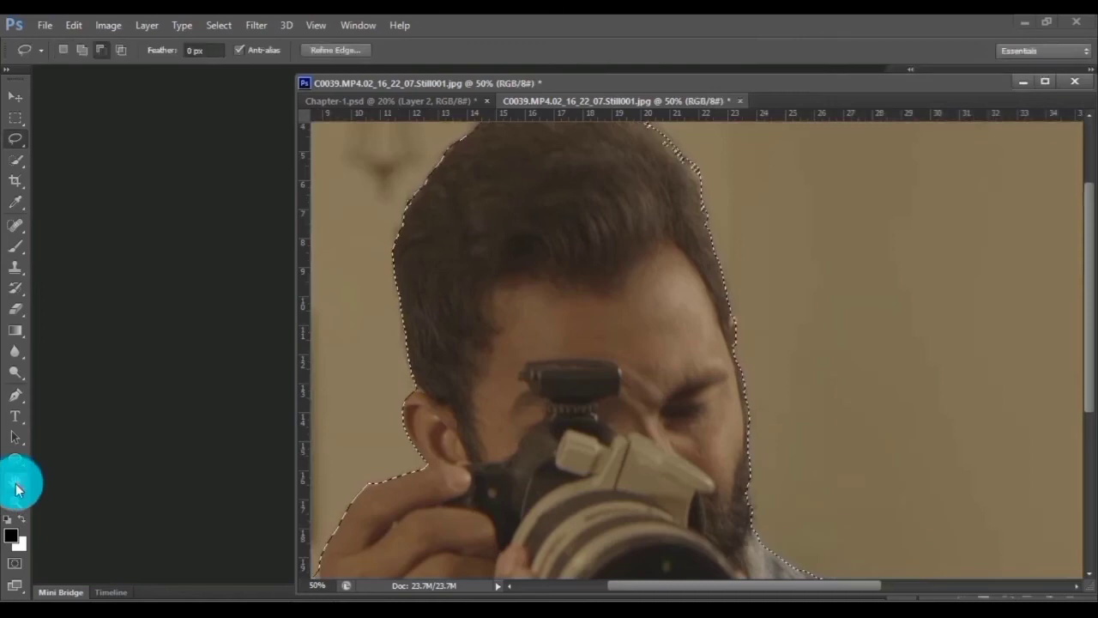
- Float the photo in its own window and move the selected man with the camera into Chapter-1.psd
double_click(17, 487)
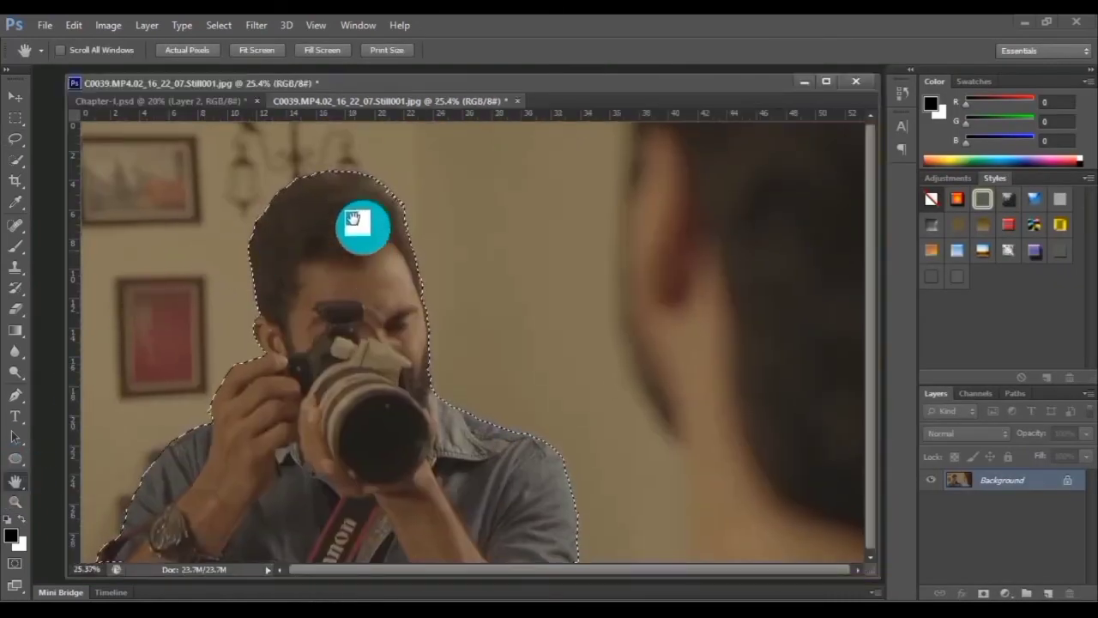
click(16, 96)
drag(334, 99, 434, 152)
drag(605, 319, 561, 351)
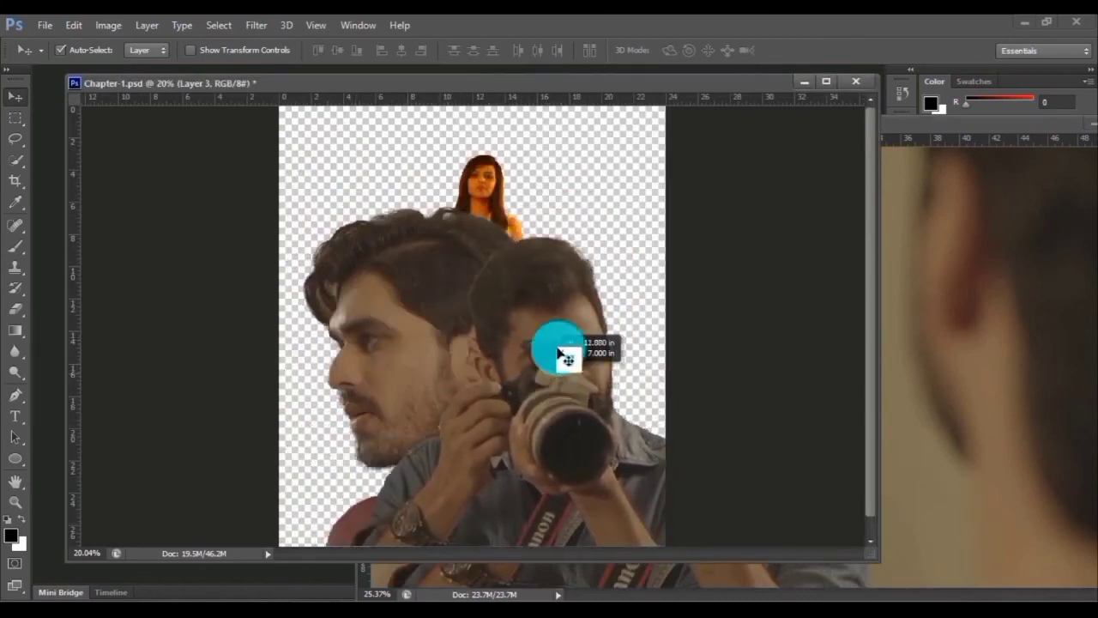
- Close the C0039.MP4.02_16_22_07.Still001.jpg photo without saving its changes
click(918, 136)
drag(918, 136, 657, 191)
click(913, 178)
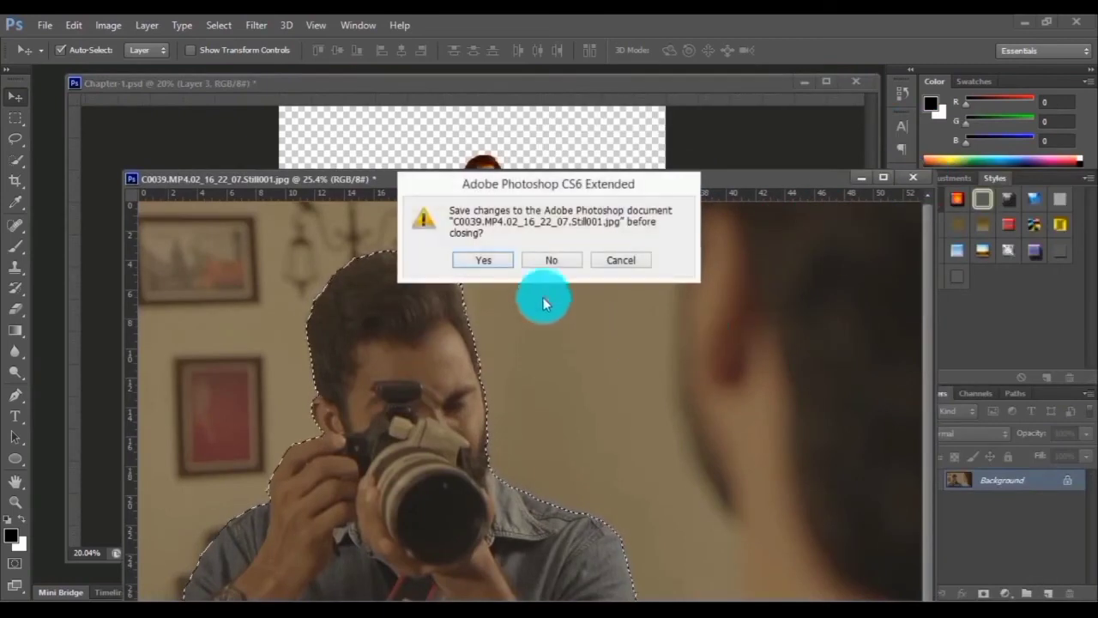
click(546, 262)
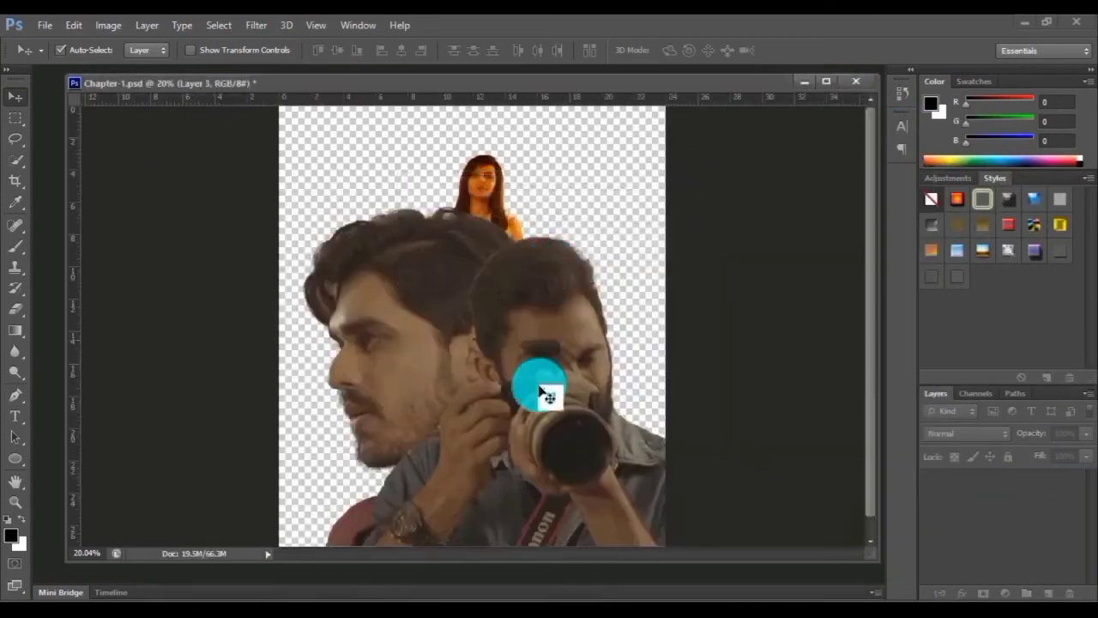
- Lower the cutout of the man with the camera slightly and bring the woman's Layer 1 above Layer 3
click(389, 324)
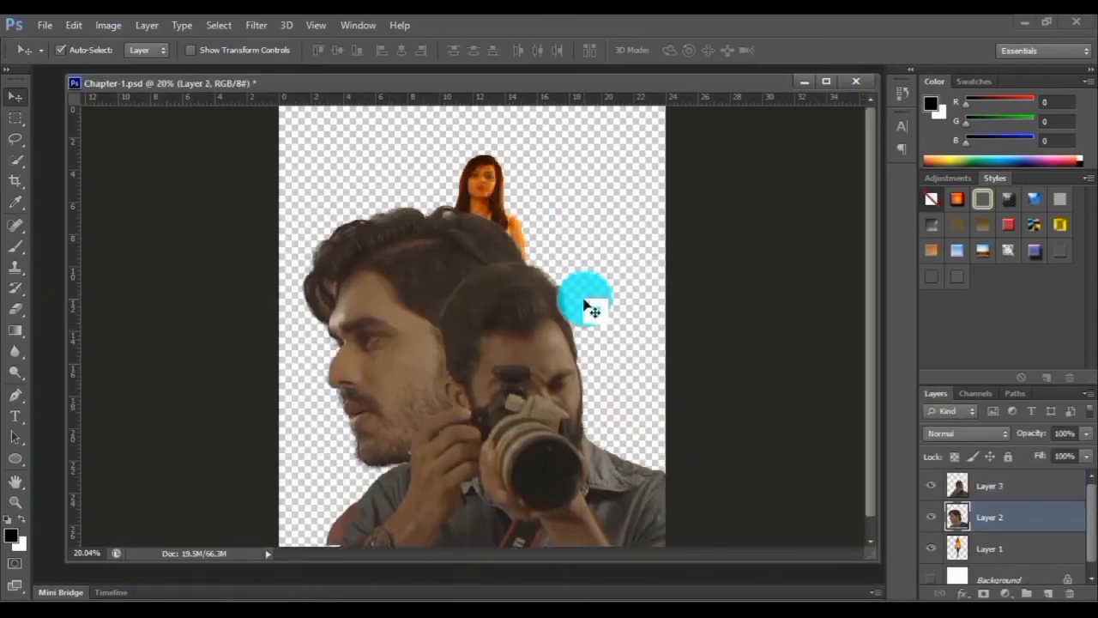
drag(944, 513, 990, 554)
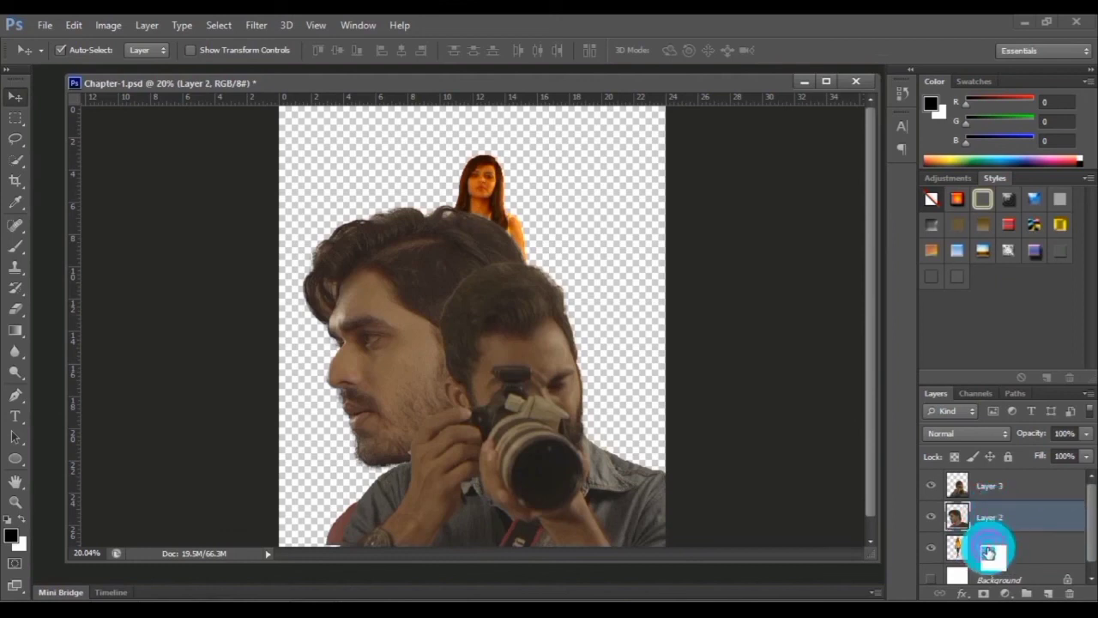
drag(990, 554, 994, 484)
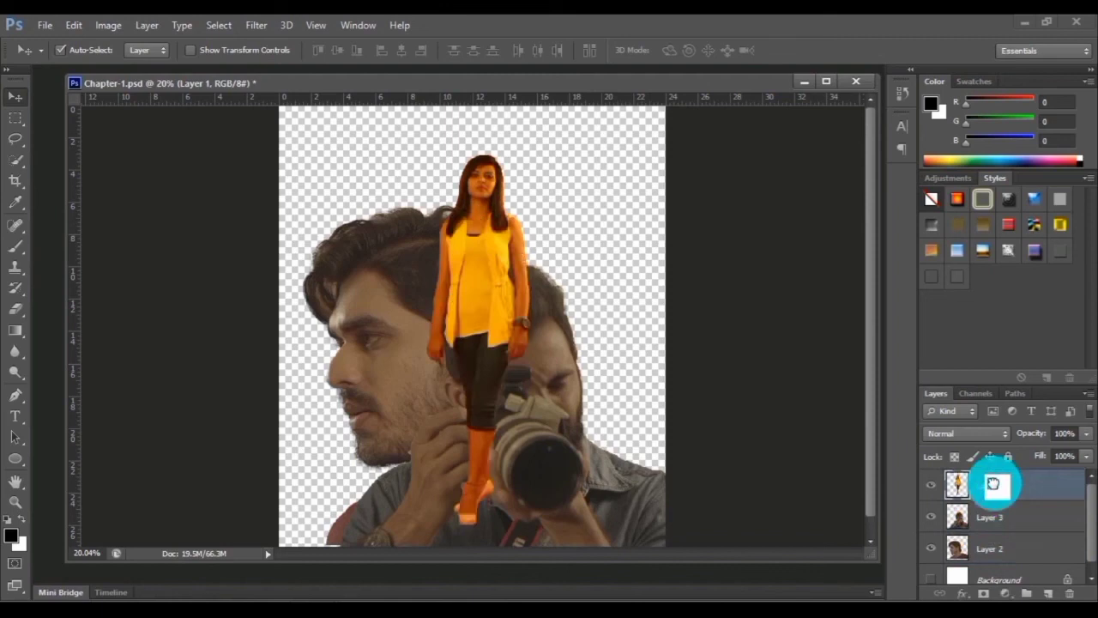
- Rearrange the three cutouts on the canvas, shifting the woman to the left, the camera man to the right and repositioning the profile man
drag(478, 355, 348, 362)
drag(444, 269, 503, 181)
drag(380, 299, 368, 270)
drag(540, 399, 597, 395)
drag(441, 286, 560, 438)
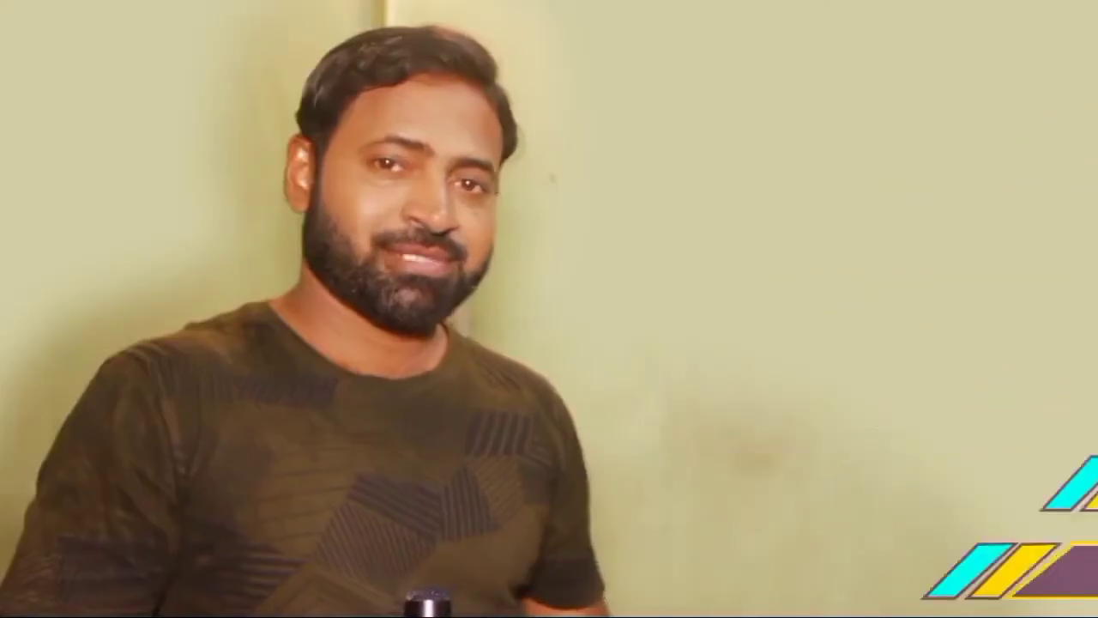